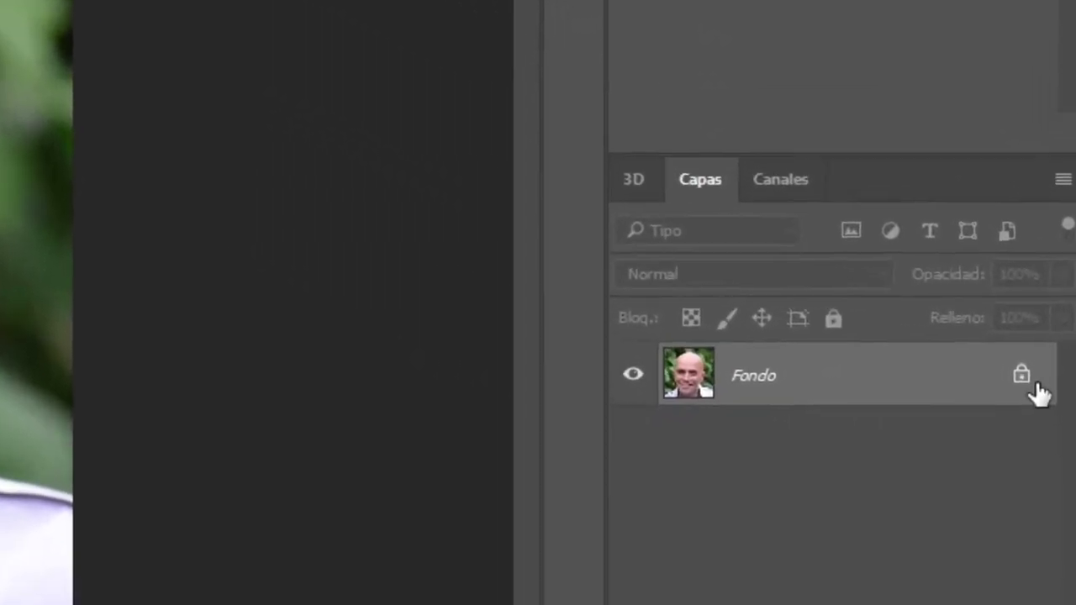
Unlock the Fondo background as Capa 0 and bring the calvo hd.jpg photo back into view
click(1034, 392)
click(224, 51)
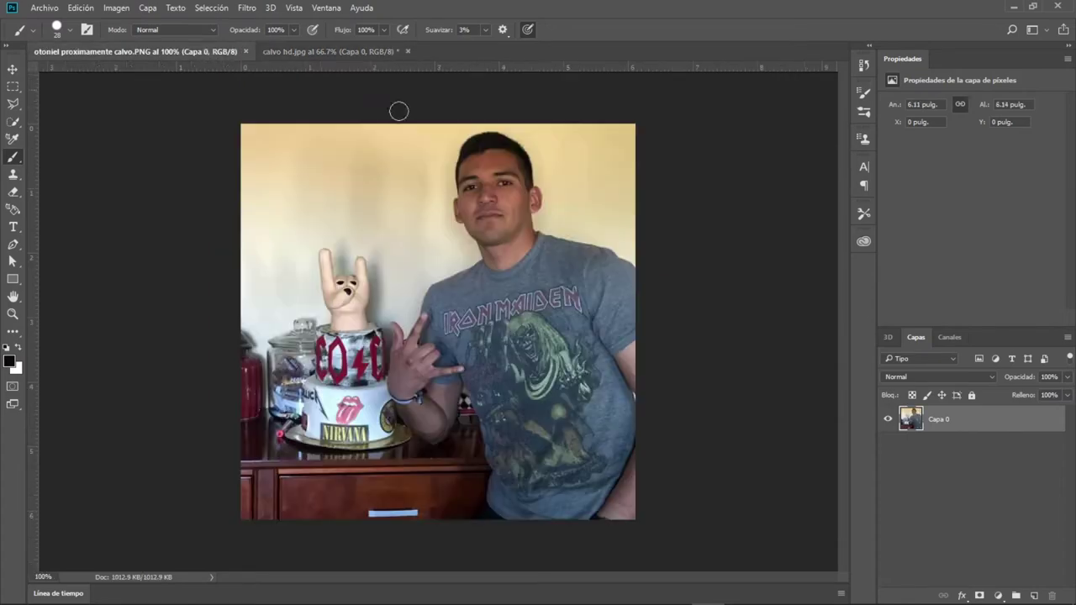
click(357, 51)
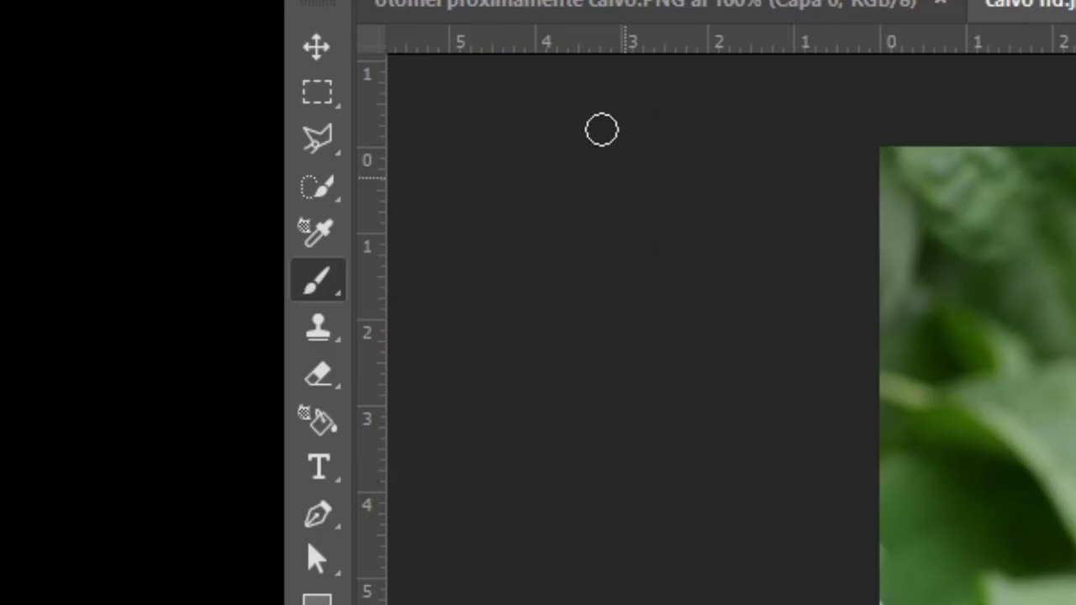
click(302, 190)
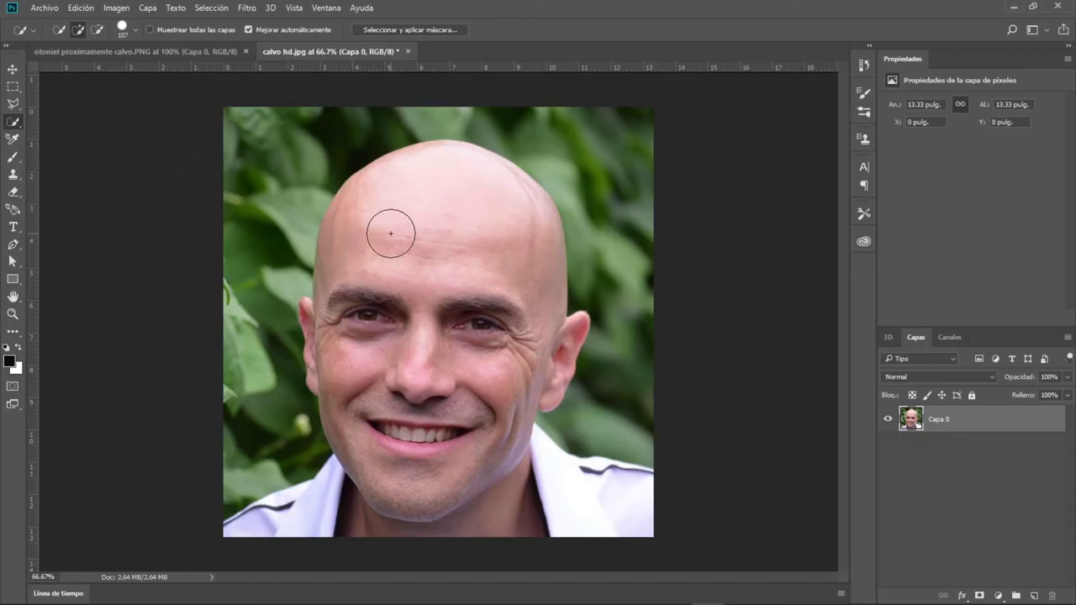
Quick-select the bald scalp down to the eyebrows, trimming the edge near the right eye
drag(396, 231, 396, 236)
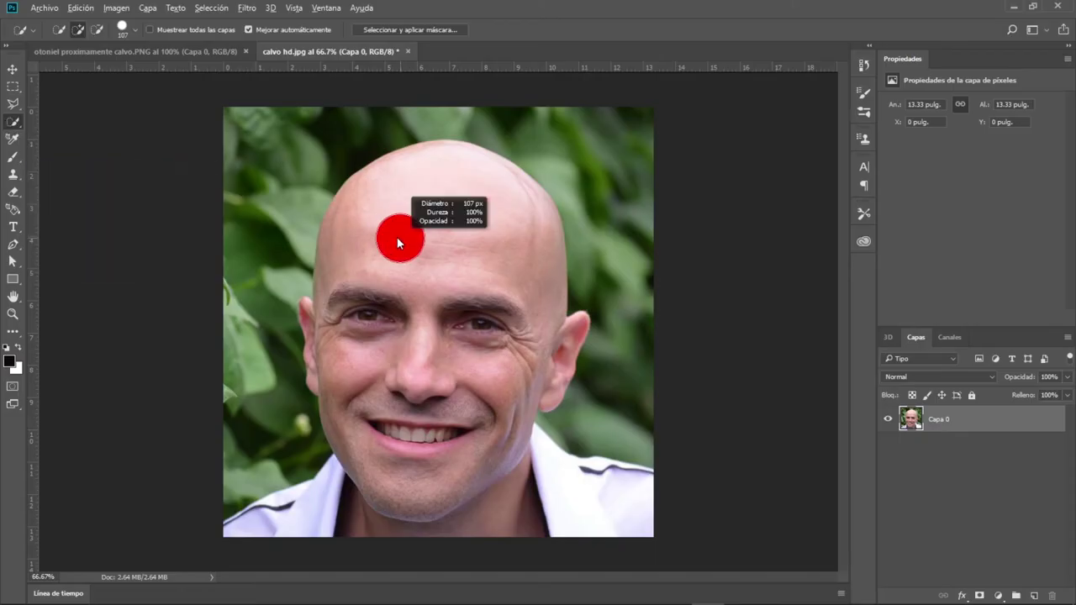
drag(515, 235, 506, 300)
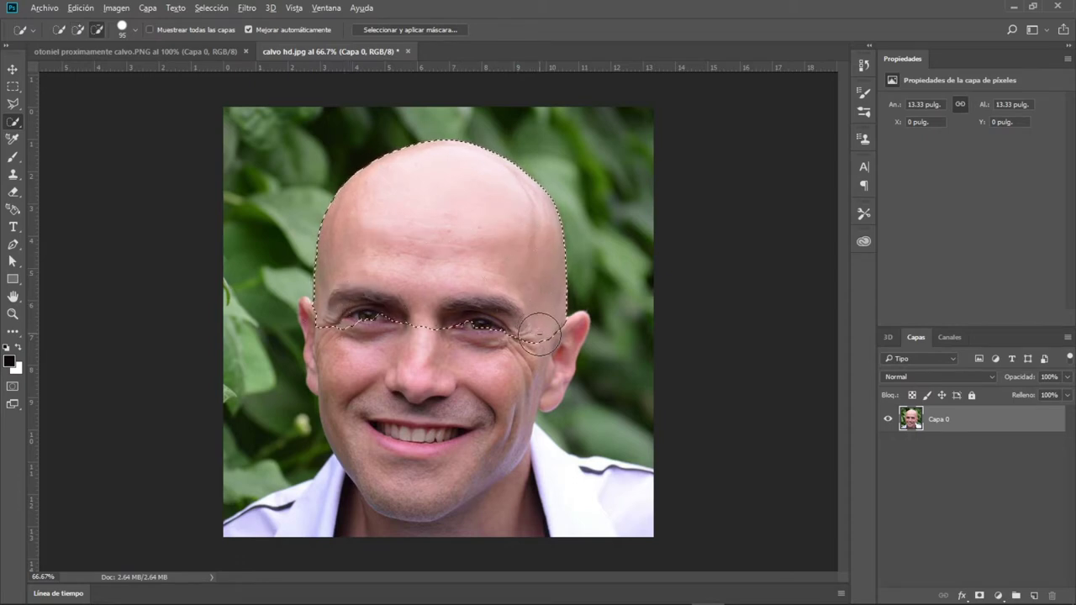
mouse_move(537, 343)
mouse_down()
mouse_move(506, 319)
mouse_move(341, 321)
mouse_up()
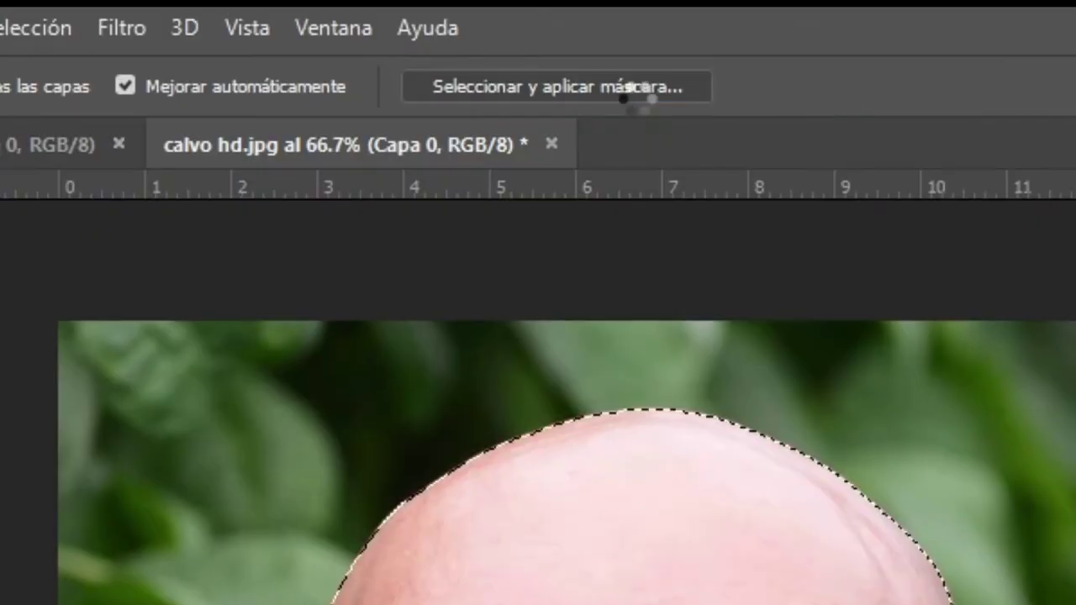
click(633, 93)
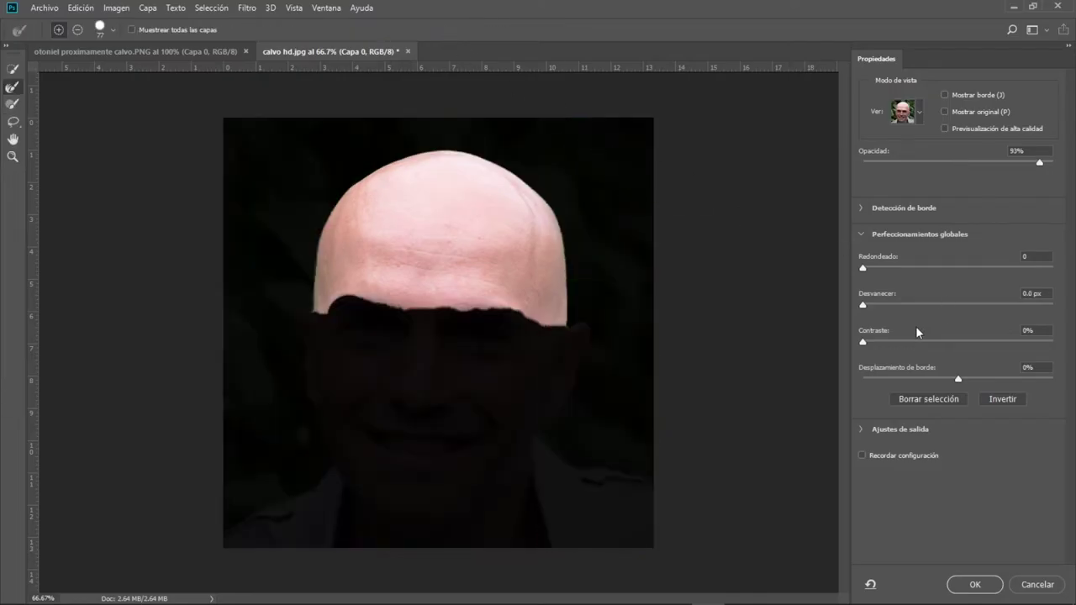
Refine the scalp selection with Redondeado 30, Contraste 28% and Desvanecer 0 px, then apply it
scroll(504, 211, up, 3)
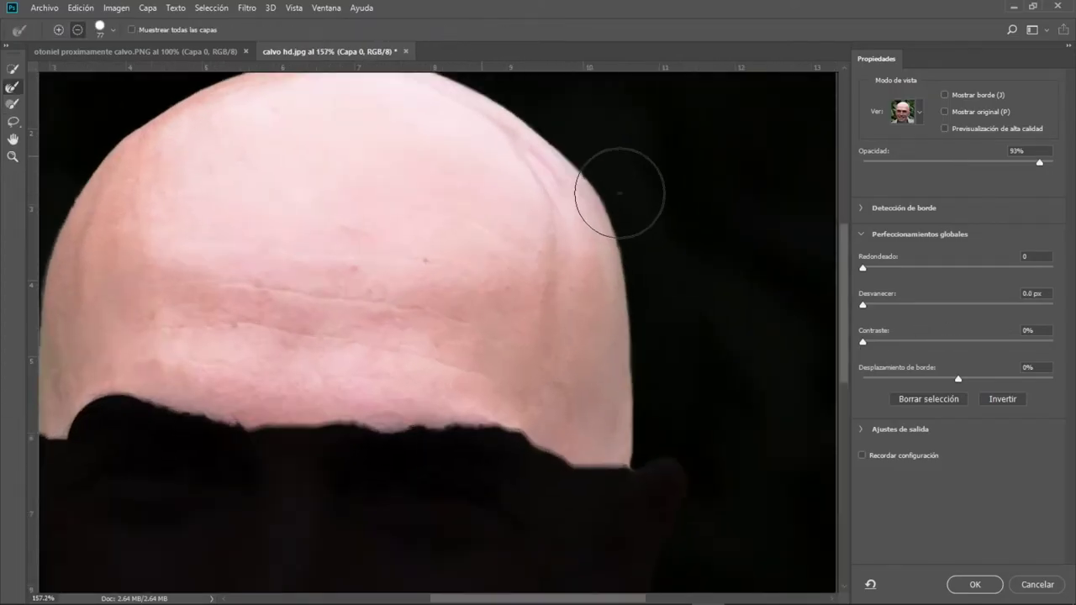
scroll(619, 192, up, 2)
scroll(727, 211, down, 2)
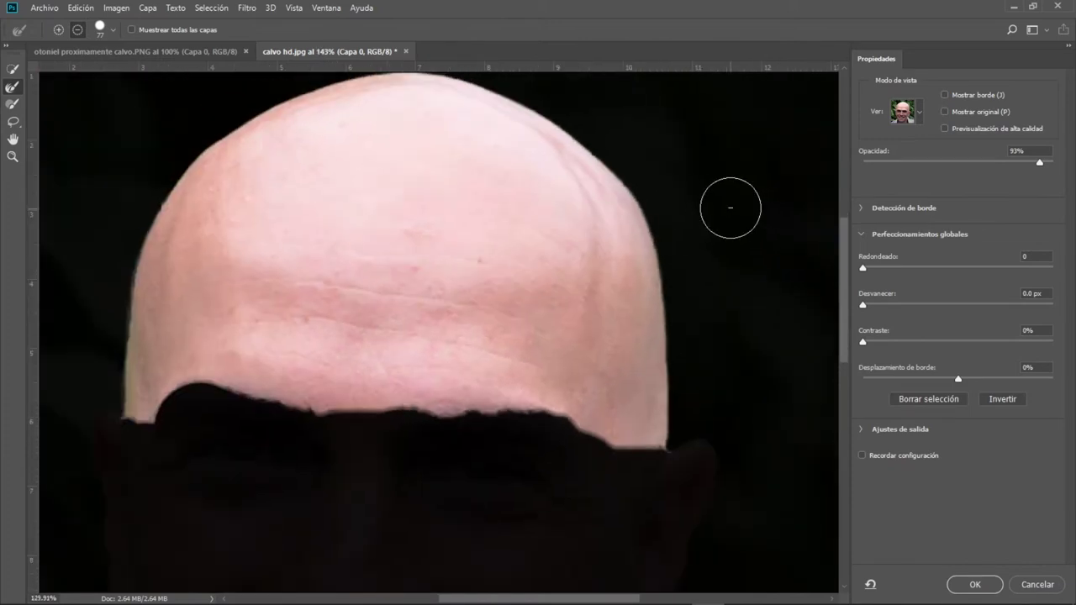
scroll(729, 209, down, 2)
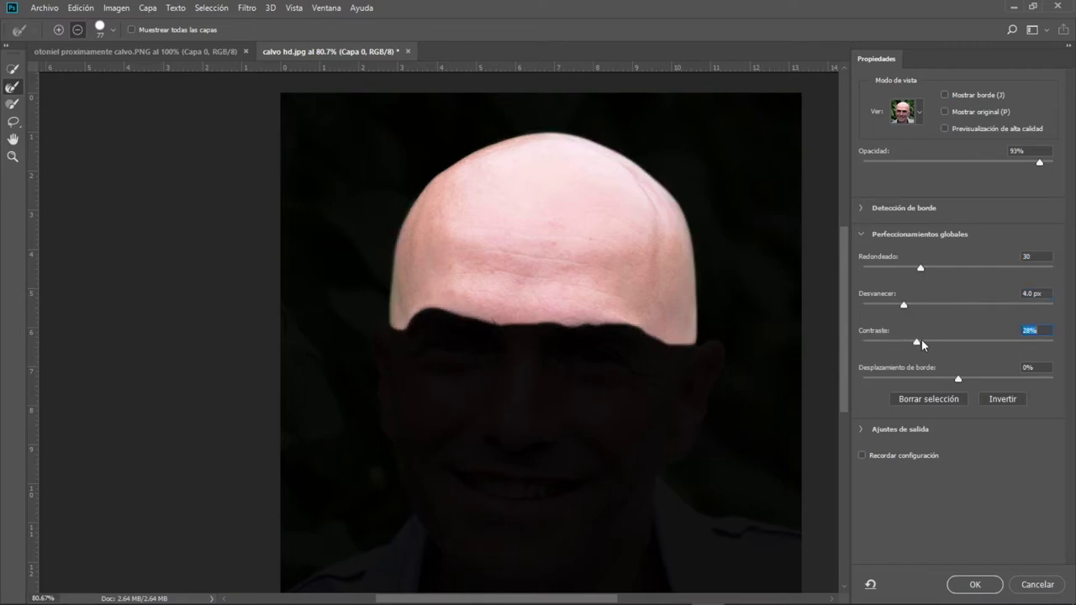
drag(903, 305, 861, 305)
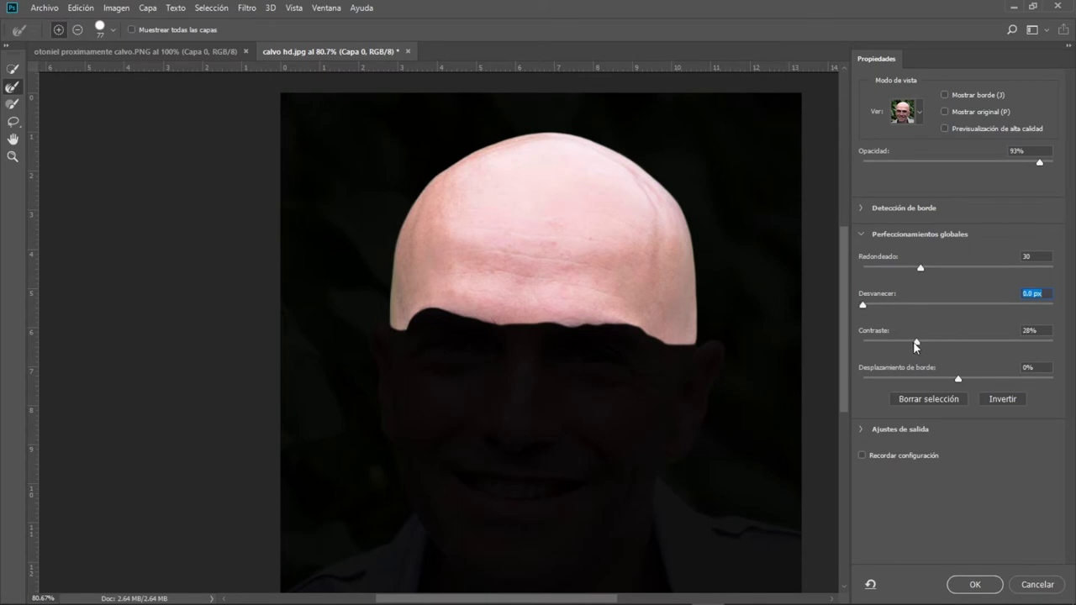
click(980, 586)
Paste the copied scalp into the otoniel photo and roughly shrink it onto his head
key(ctrl+c)
click(166, 51)
key(ctrl+v)
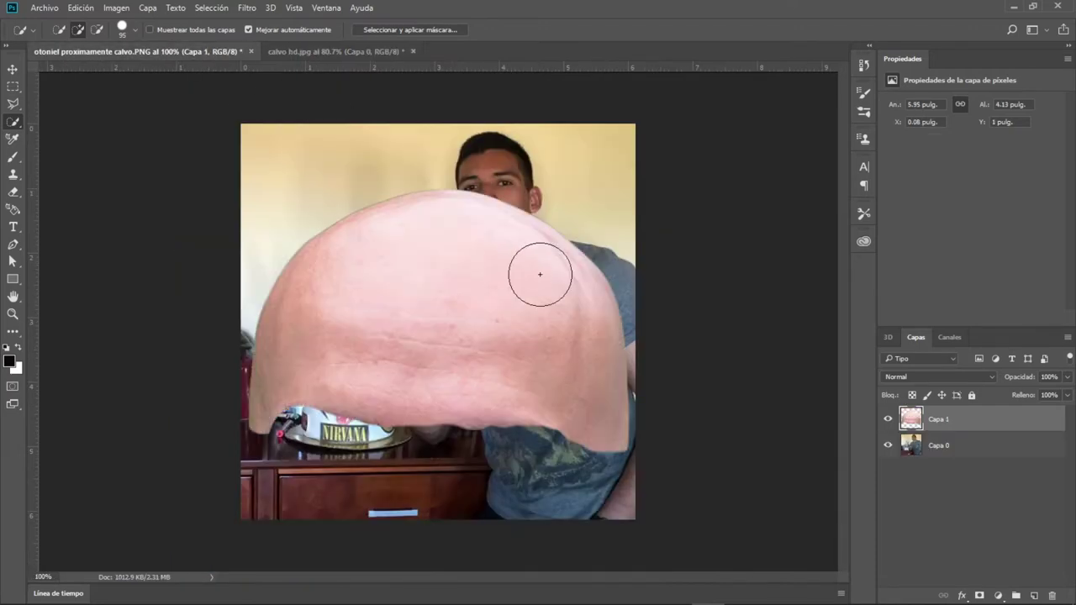
key(ctrl+t)
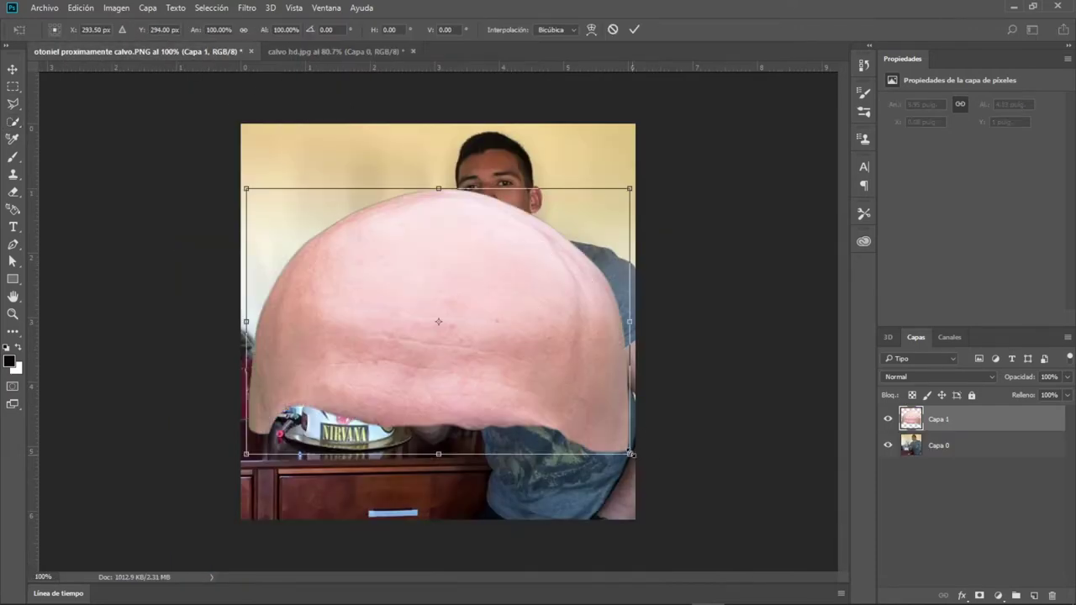
drag(632, 456, 377, 279)
drag(319, 239, 555, 191)
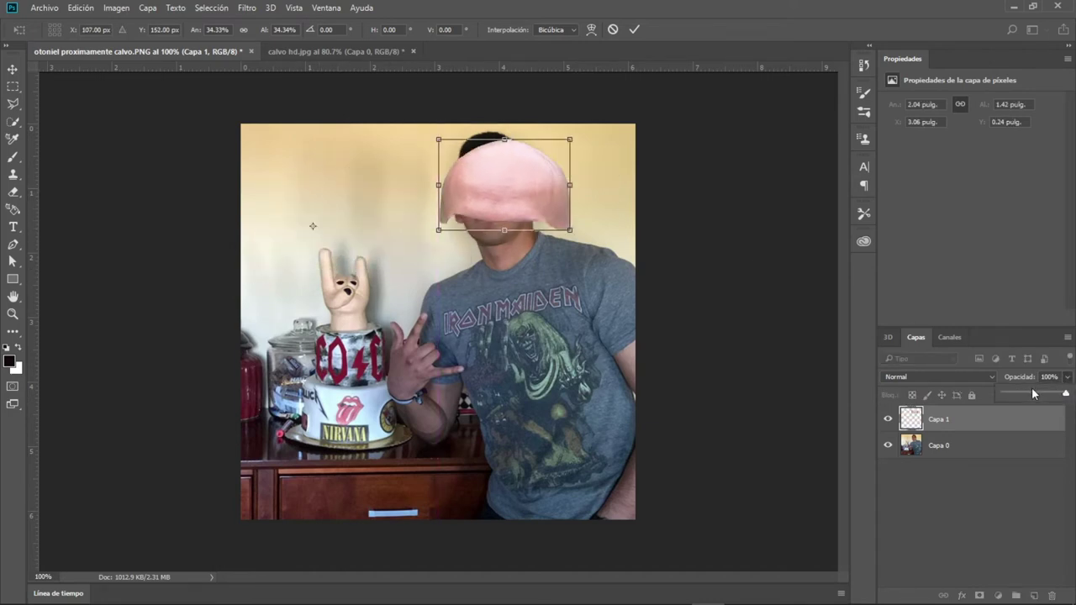
Set the scalp layer to 47% opacity and shrink it to about 22% over the head
click(1033, 393)
scroll(516, 181, up, 2)
scroll(589, 210, up, 2)
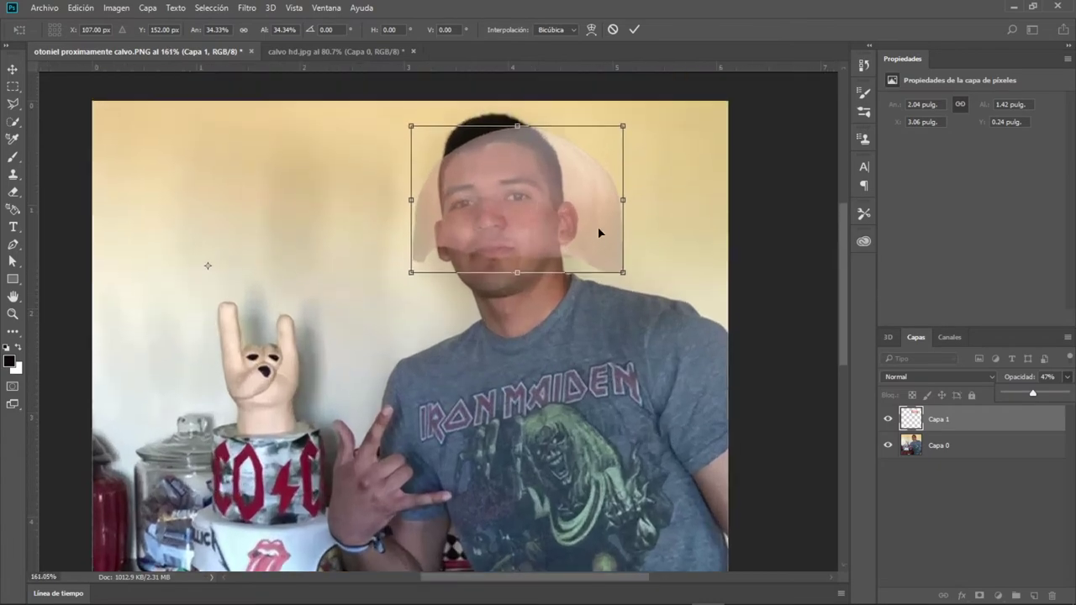
scroll(576, 242, up, 2)
drag(575, 241, 548, 224)
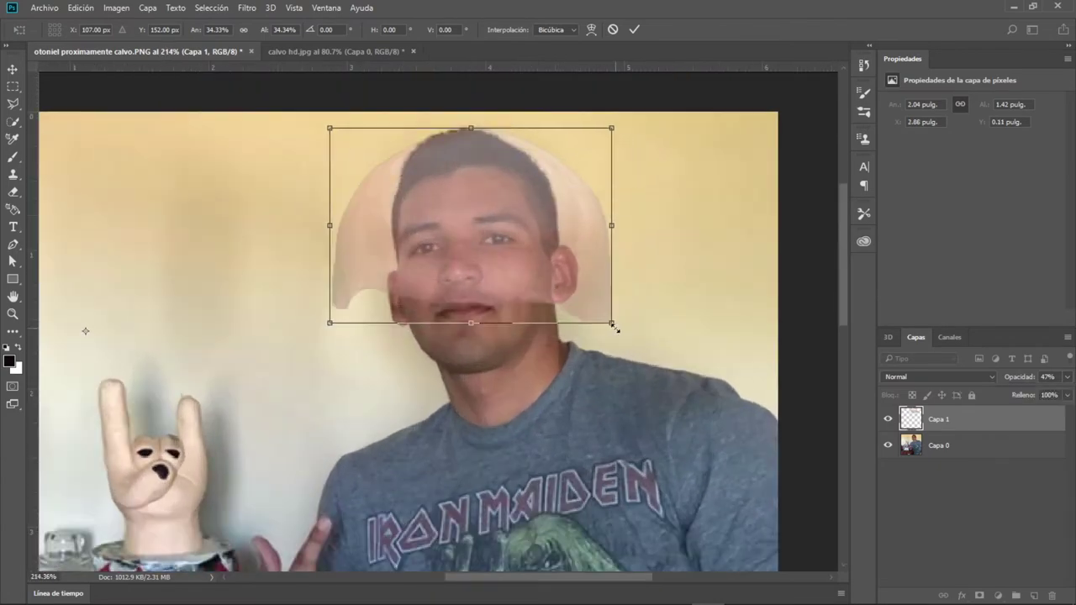
drag(613, 324, 513, 247)
drag(472, 212, 554, 216)
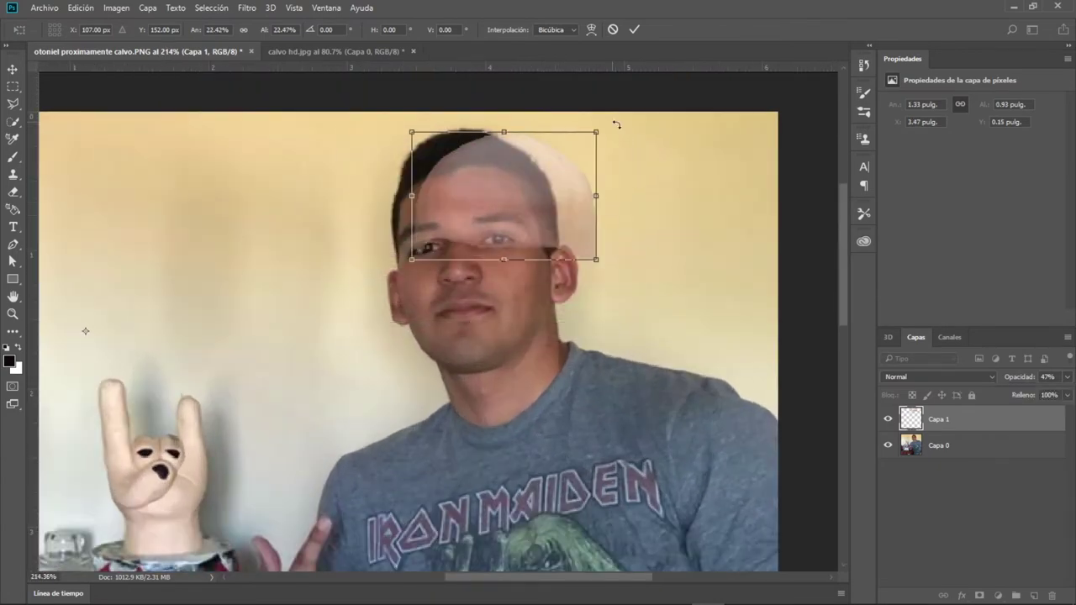
Rotate the scalp to match the head tilt, fine-tune its position and commit
drag(617, 125, 612, 117)
mouse_move(569, 171)
mouse_down()
mouse_move(560, 147)
mouse_move(527, 152)
mouse_up()
drag(597, 106, 555, 80)
scroll(515, 162, up, 3)
drag(514, 162, 451, 185)
mouse_move(542, 198)
mouse_down()
mouse_move(544, 218)
mouse_move(523, 189)
mouse_up()
key(Return)
Restore the scalp to full opacity and warp its right side down around the head
key(w)
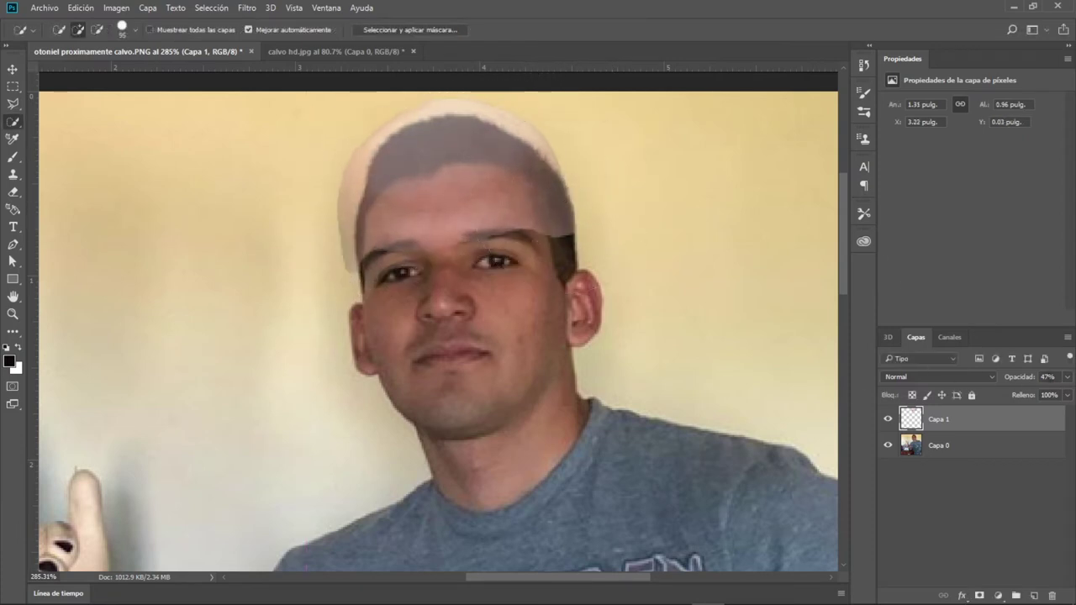
key(0)
key(ctrl+t)
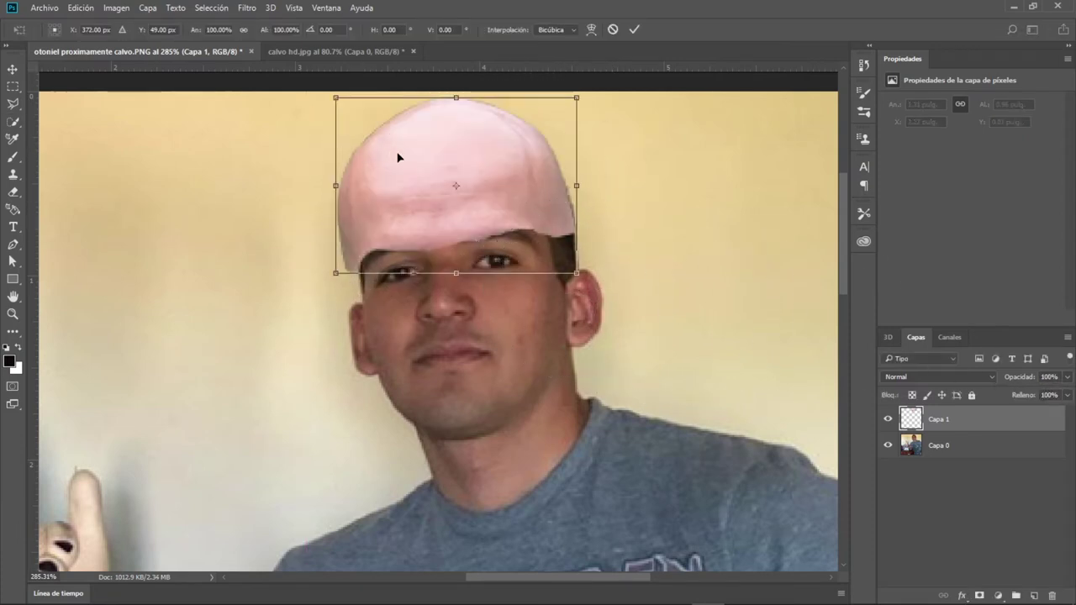
right_click(496, 174)
click(587, 278)
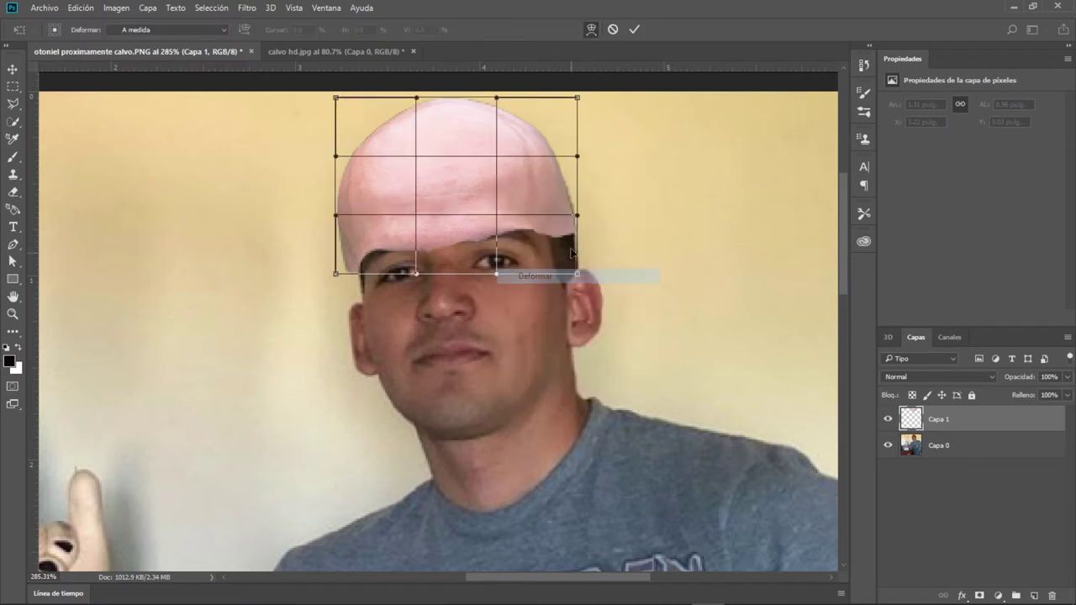
drag(576, 227, 543, 209)
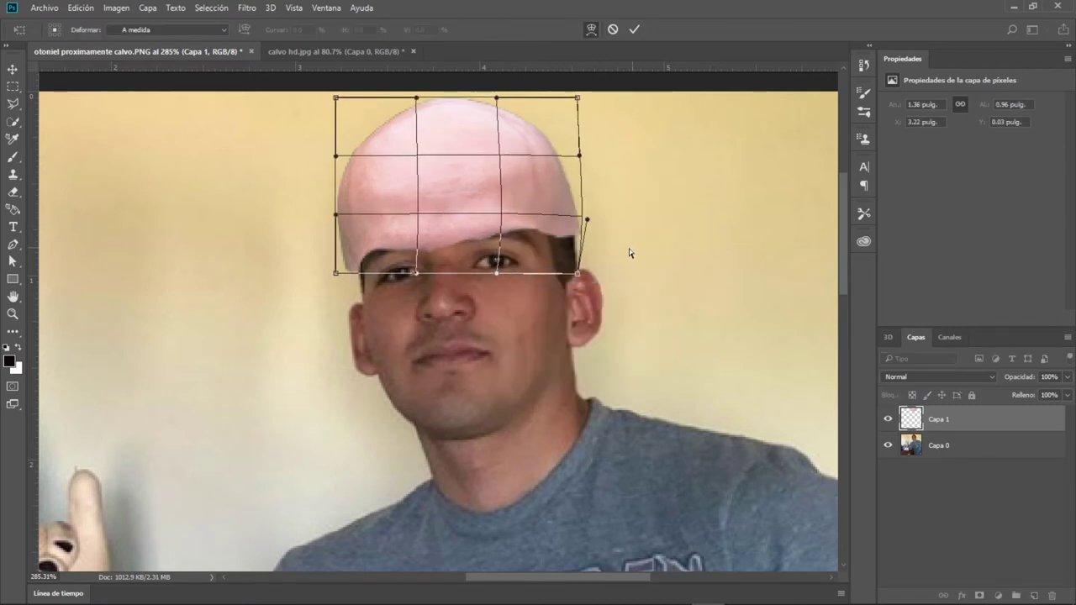
drag(586, 222, 586, 241)
drag(493, 230, 485, 210)
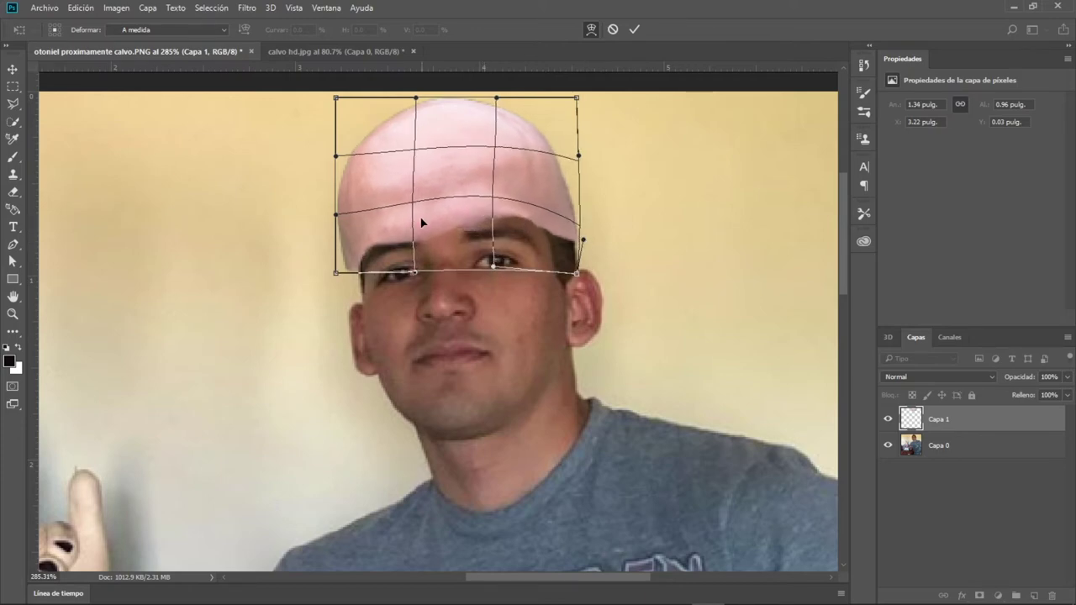
Stretch the scalp's left and lower-right edges down to the forehead and commit the warp
mouse_move(422, 220)
mouse_down()
mouse_move(389, 223)
mouse_move(349, 309)
mouse_up()
drag(415, 237, 408, 232)
drag(336, 207, 332, 203)
mouse_move(584, 241)
mouse_down()
mouse_move(593, 265)
mouse_move(569, 278)
mouse_up()
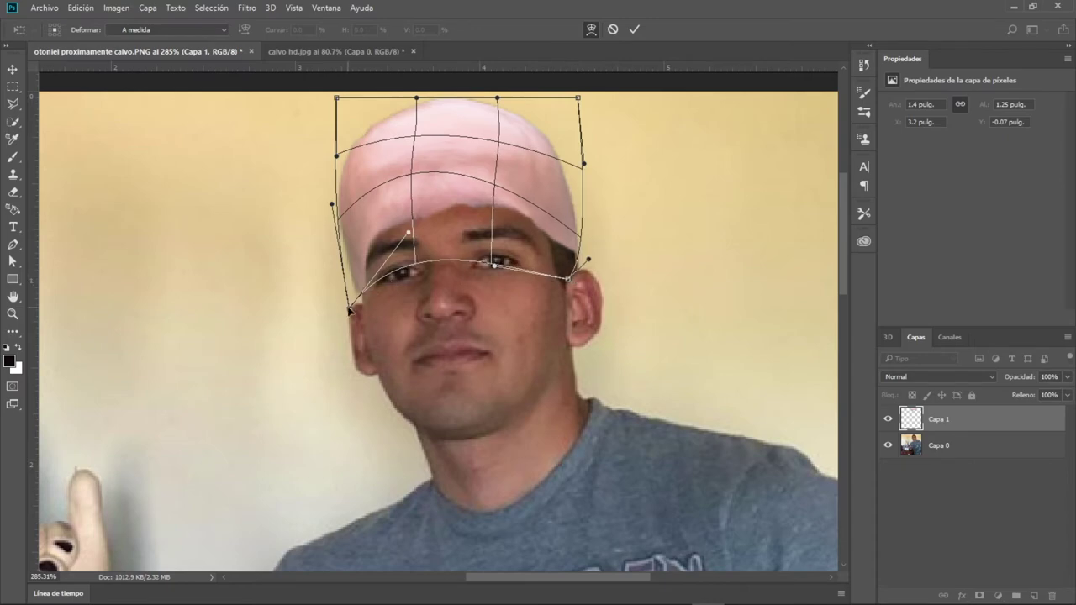
key(Return)
Slightly rescale and rewarp the scalp top at 64% opacity, then restore 100% and add a layer mask
key(ctrl+t)
key(6)
key(4)
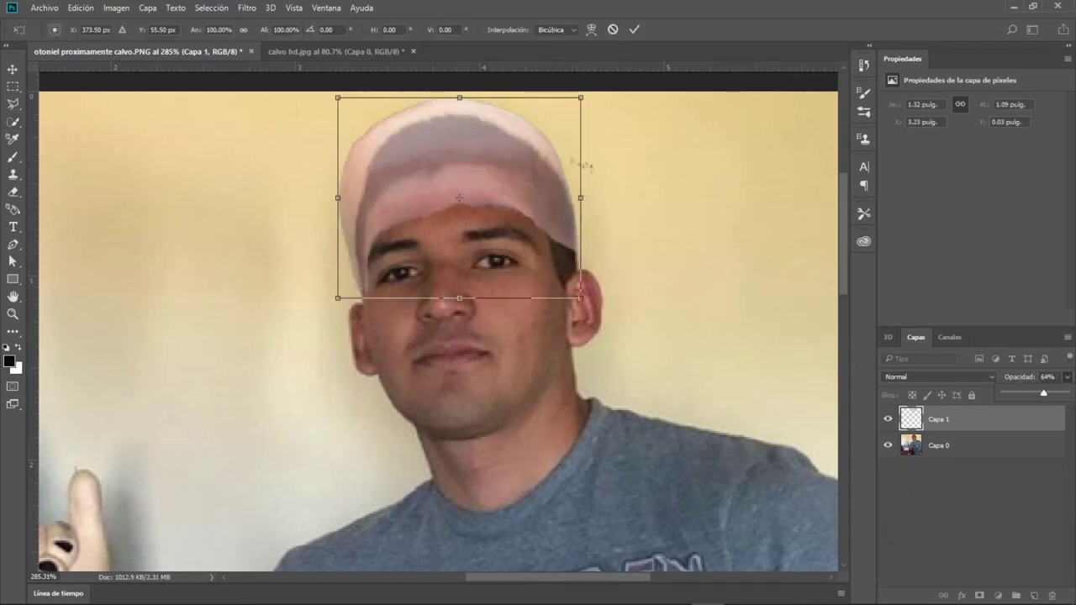
drag(459, 96, 459, 105)
right_click(359, 141)
click(398, 243)
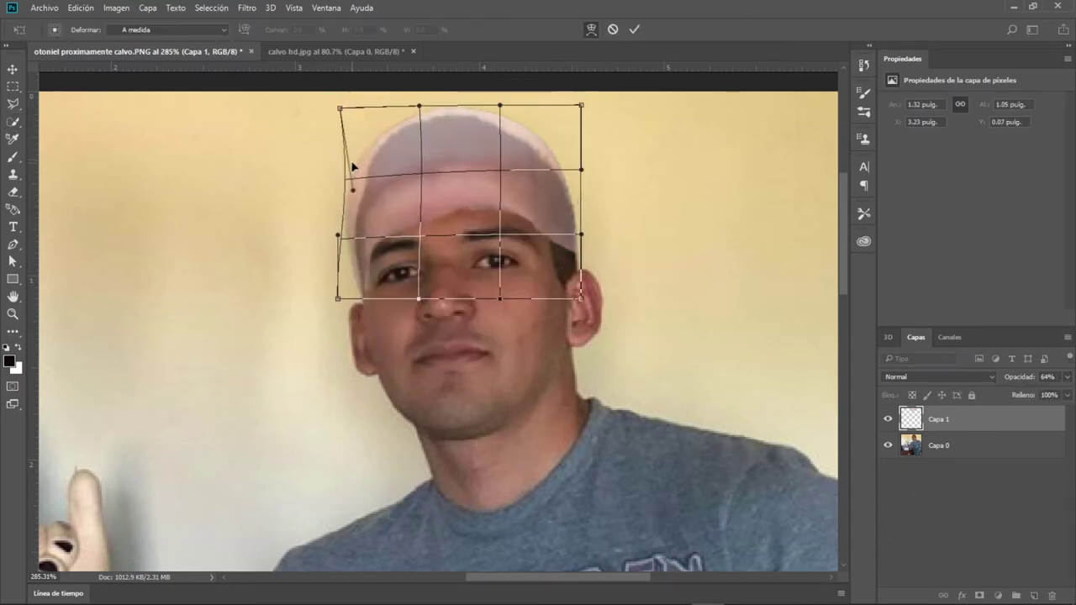
key(Return)
mouse_move(1068, 383)
mouse_down()
mouse_move(1002, 395)
mouse_move(1066, 395)
mouse_up()
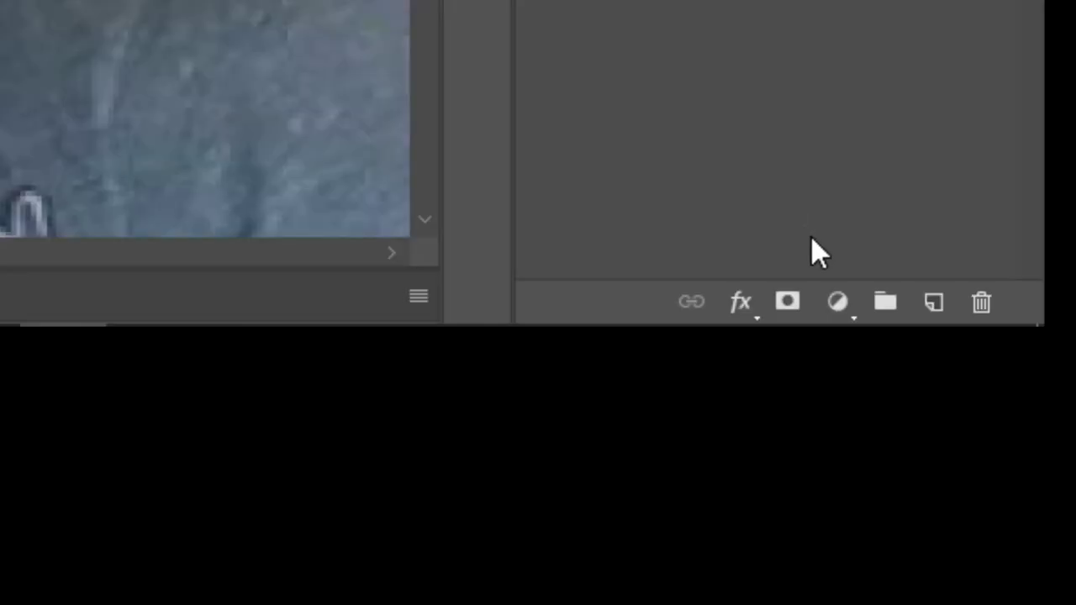
click(979, 595)
Rename the scalp layer calva and set a 17 px black brush on its mask, undoing a stray stroke
double_click(964, 419)
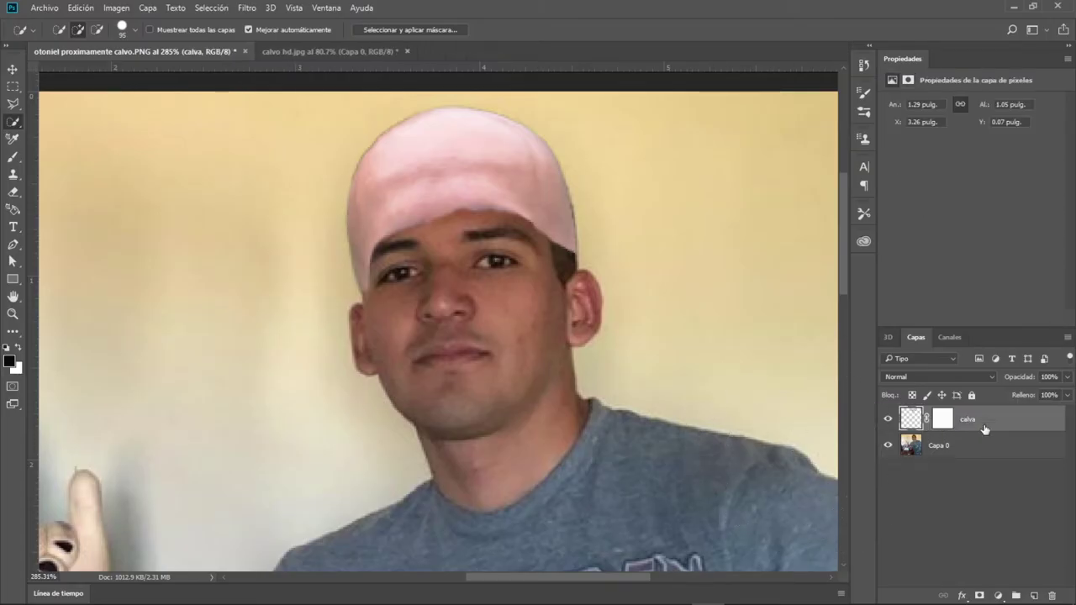
click(945, 426)
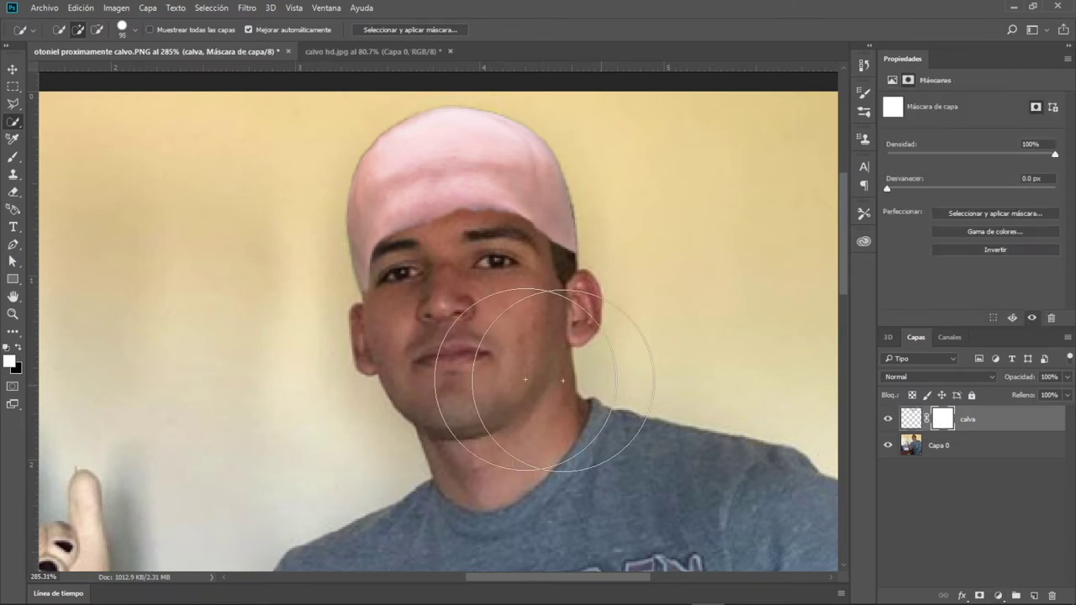
key(x)
drag(364, 245, 358, 245)
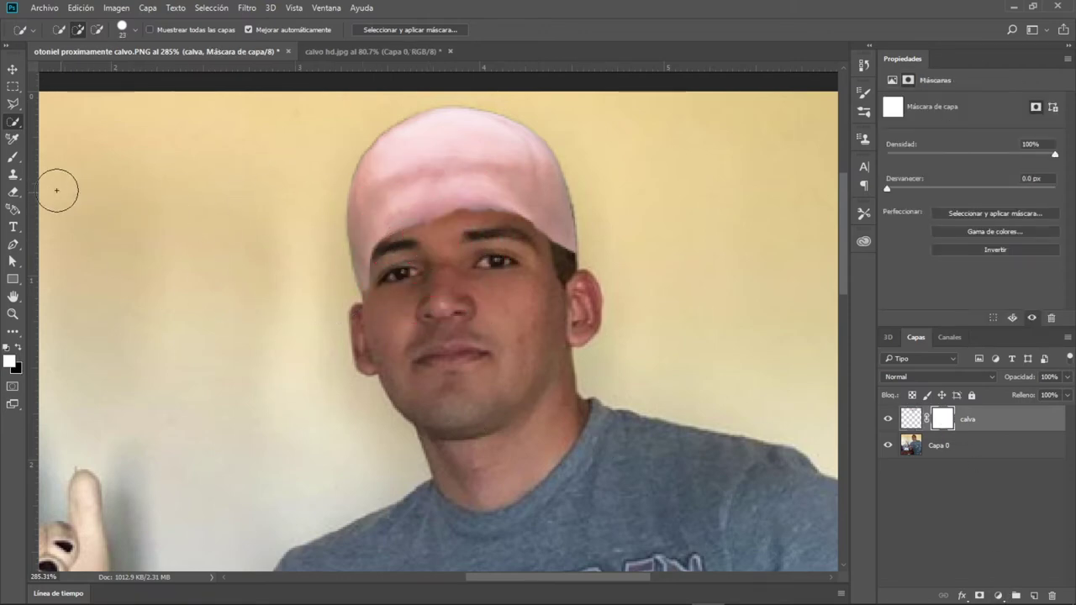
click(12, 160)
drag(493, 249, 483, 217)
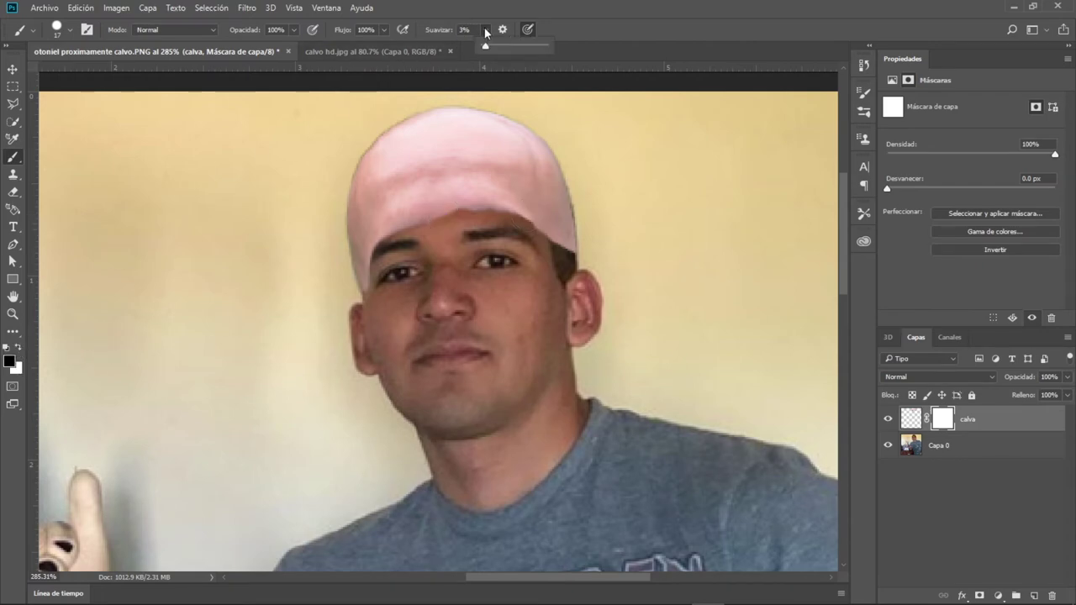
key(ctrl+z)
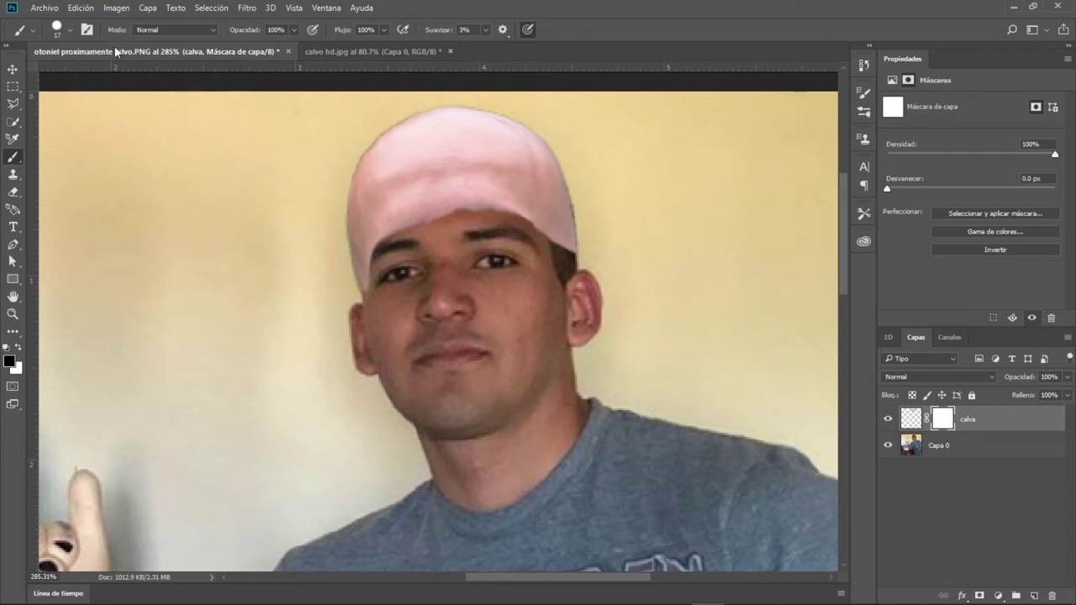
Paint the calva mask along the forehead with a 28 px Circular difuso brush at 45% flow
click(63, 32)
click(85, 174)
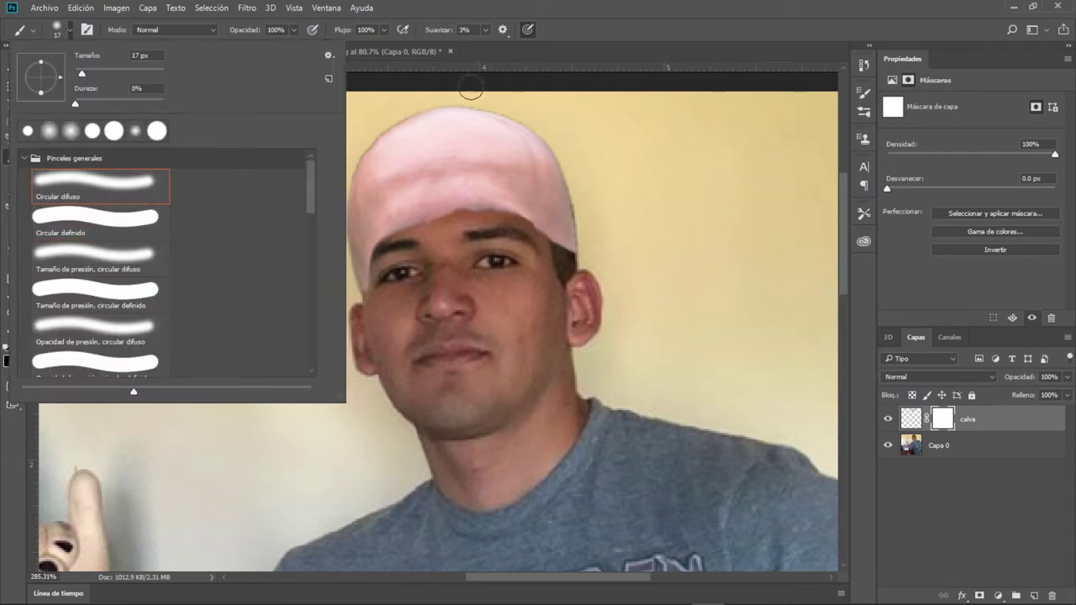
click(603, 35)
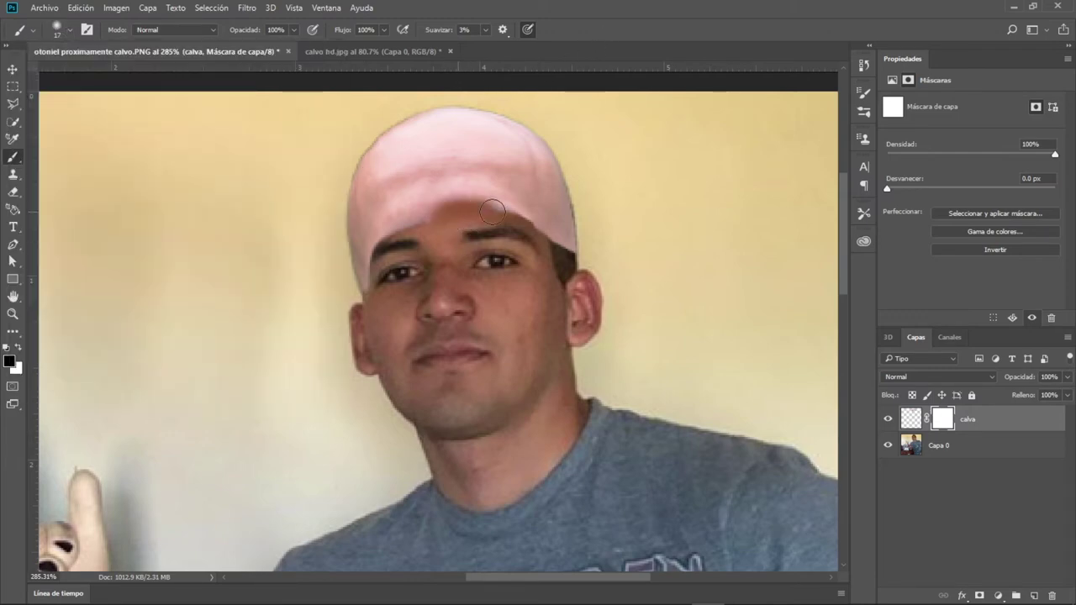
drag(384, 30, 350, 45)
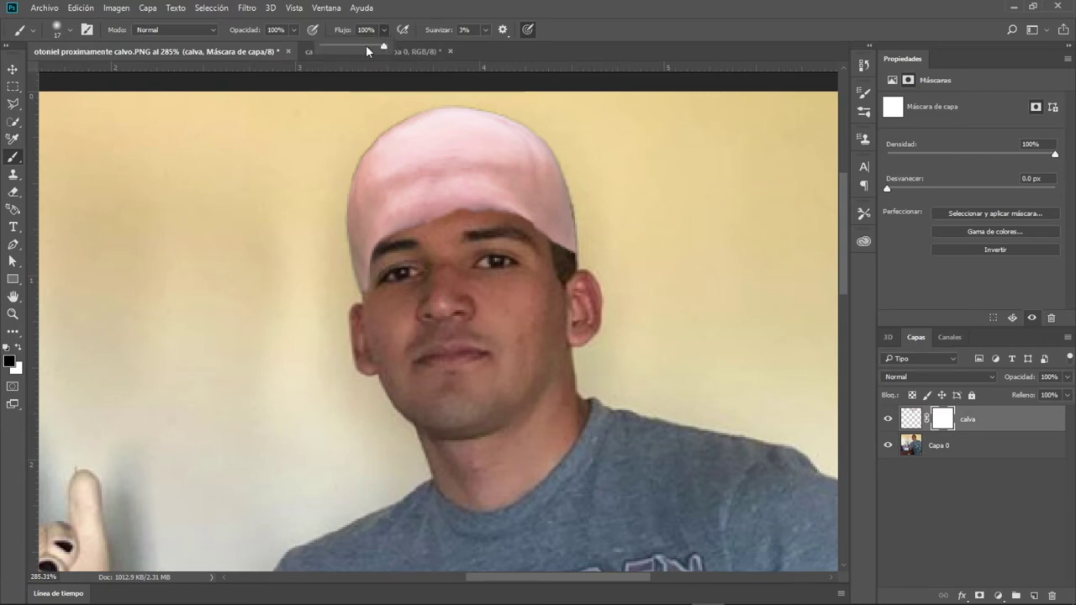
click(567, 33)
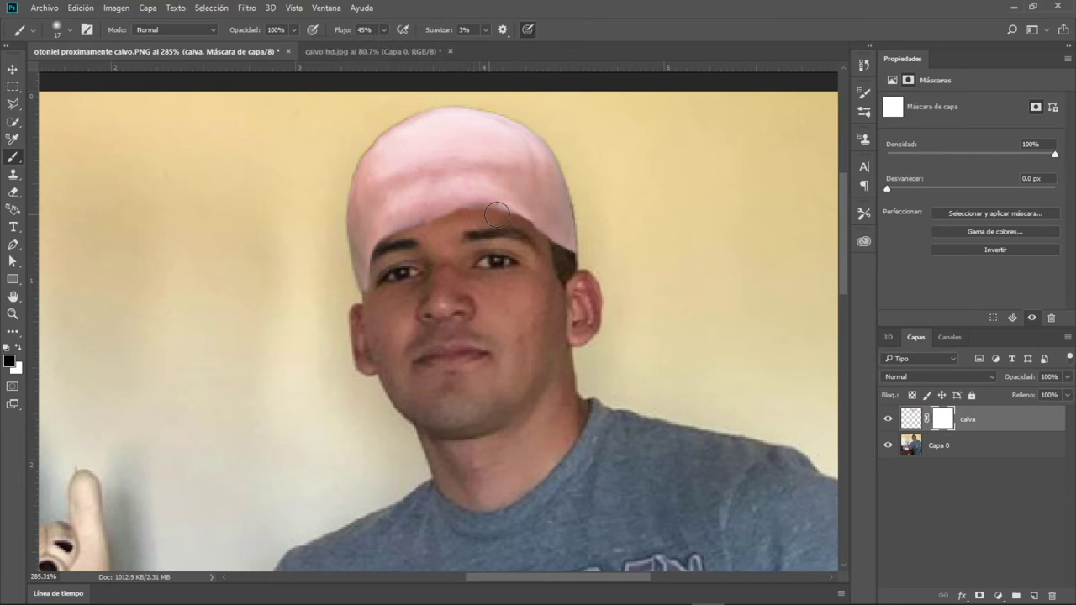
mouse_move(450, 212)
mouse_down()
mouse_move(501, 207)
mouse_move(526, 239)
mouse_up()
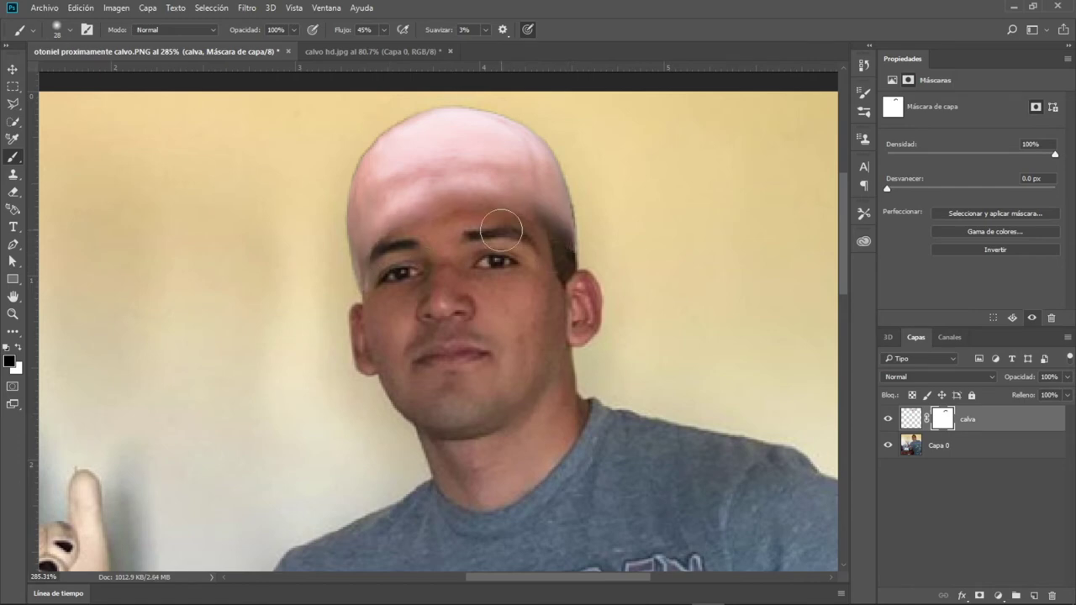
scroll(286, 307, up, 2)
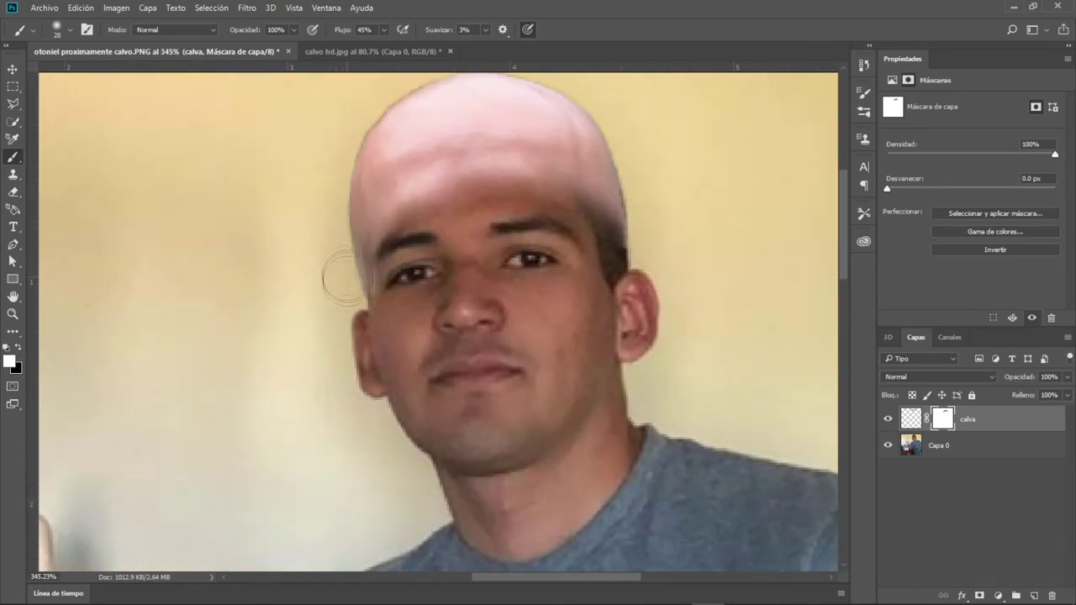
scroll(639, 113, up, 1)
key(alt+[)
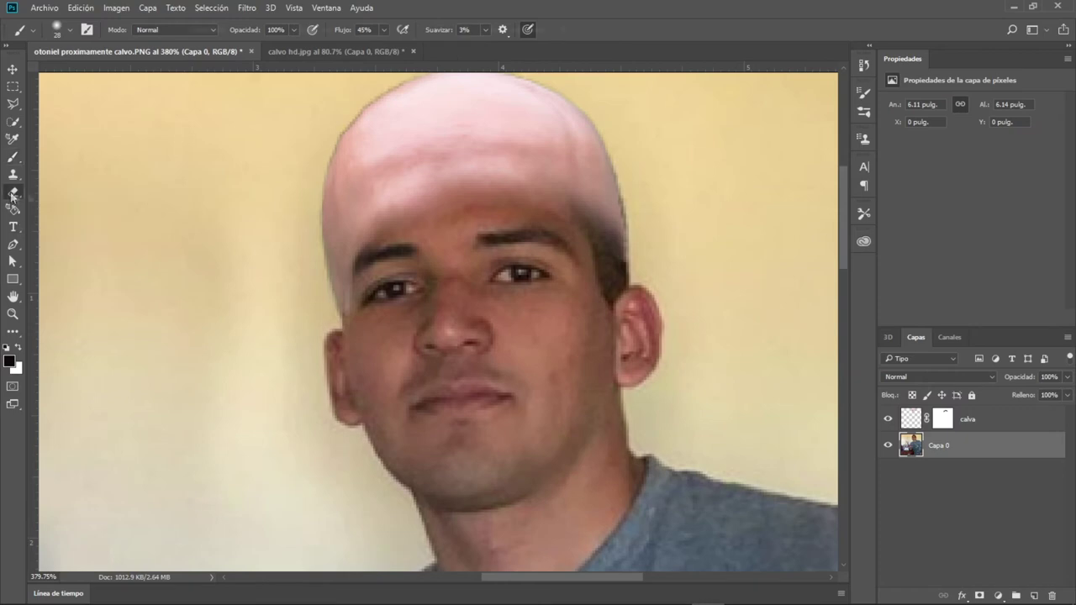
Target the calva layer mask, swap the colours and browse the Image menu
key(s)
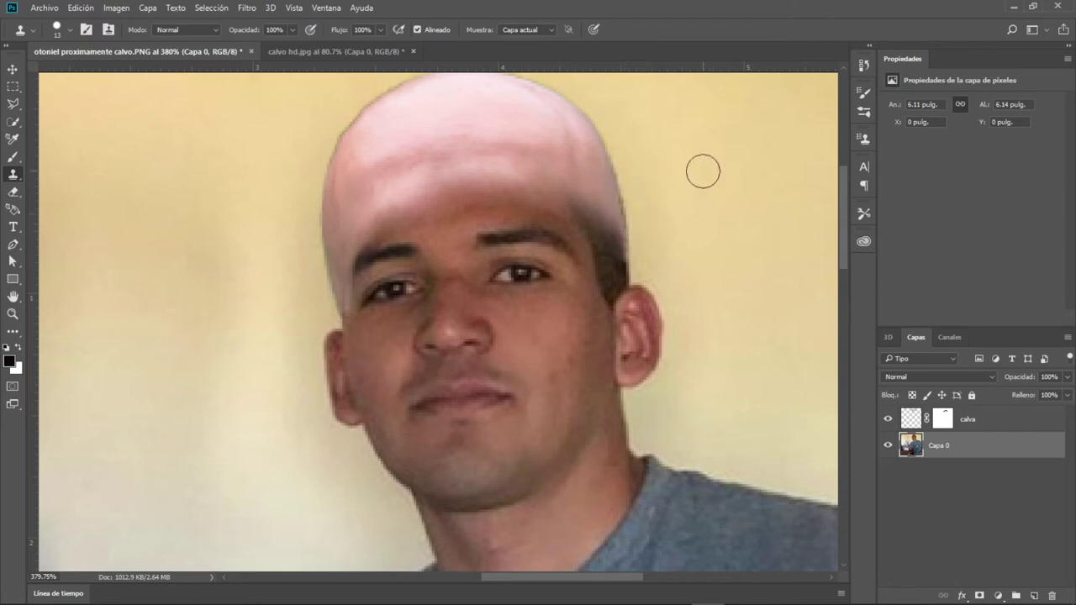
key(alt+bracketright)
key(x)
click(116, 7)
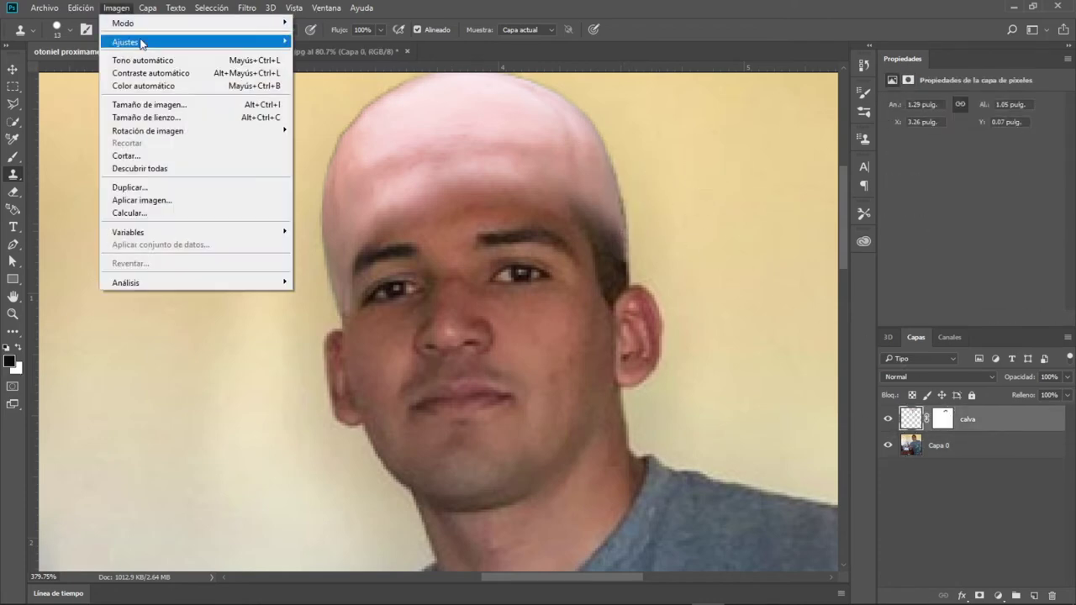
Lasso a patch of cheek skin on Capa 0 and copy it to a new layer
click(939, 446)
click(13, 331)
click(13, 103)
right_click(13, 103)
click(65, 101)
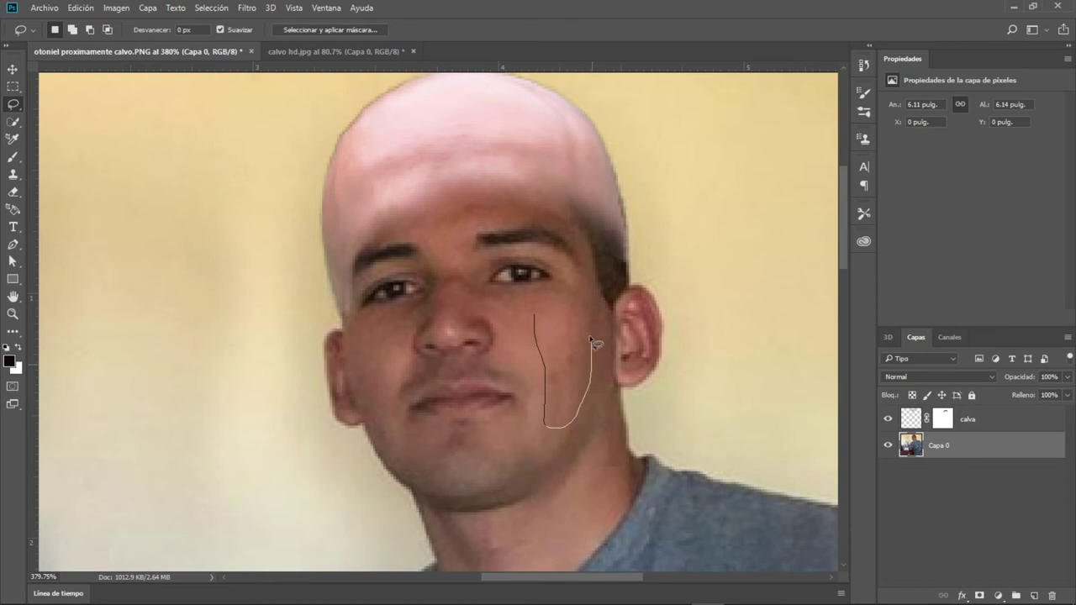
key(ctrl+j)
text(piel)
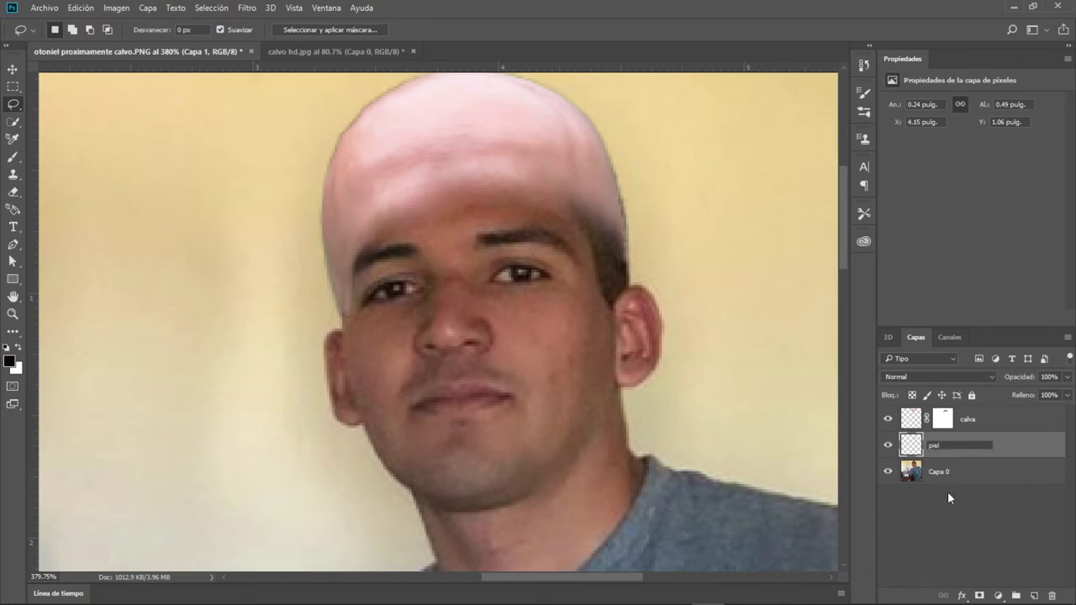
Name the cheek-skin layer piel and make the calva layer active
key(Return)
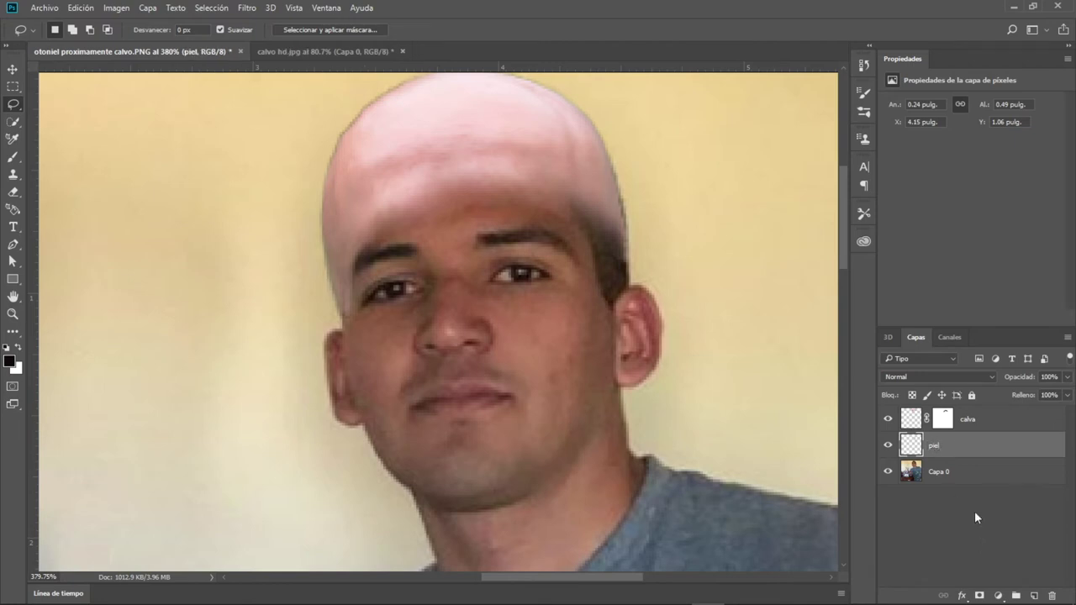
click(975, 511)
click(961, 450)
click(914, 420)
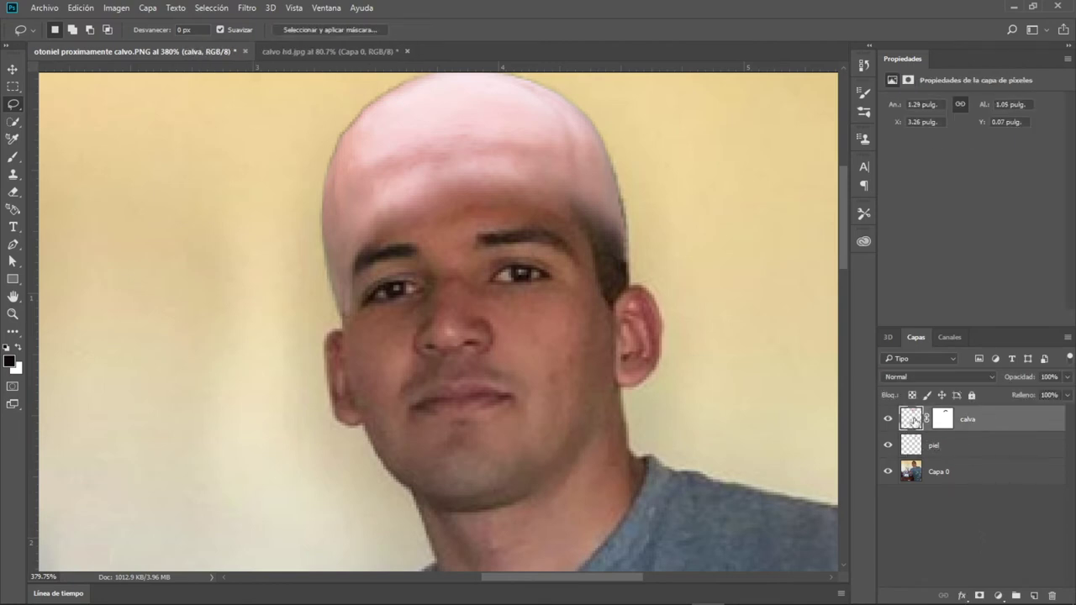
Open Igualar color for calva, sampling from this document's piel layer
click(116, 8)
mouse_move(194, 42)
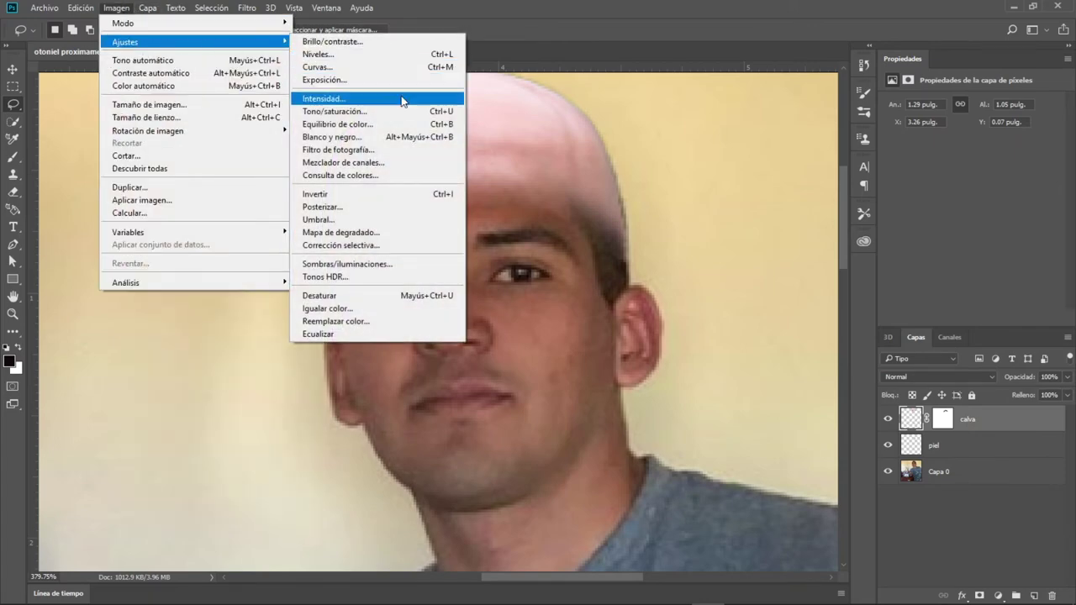
click(408, 308)
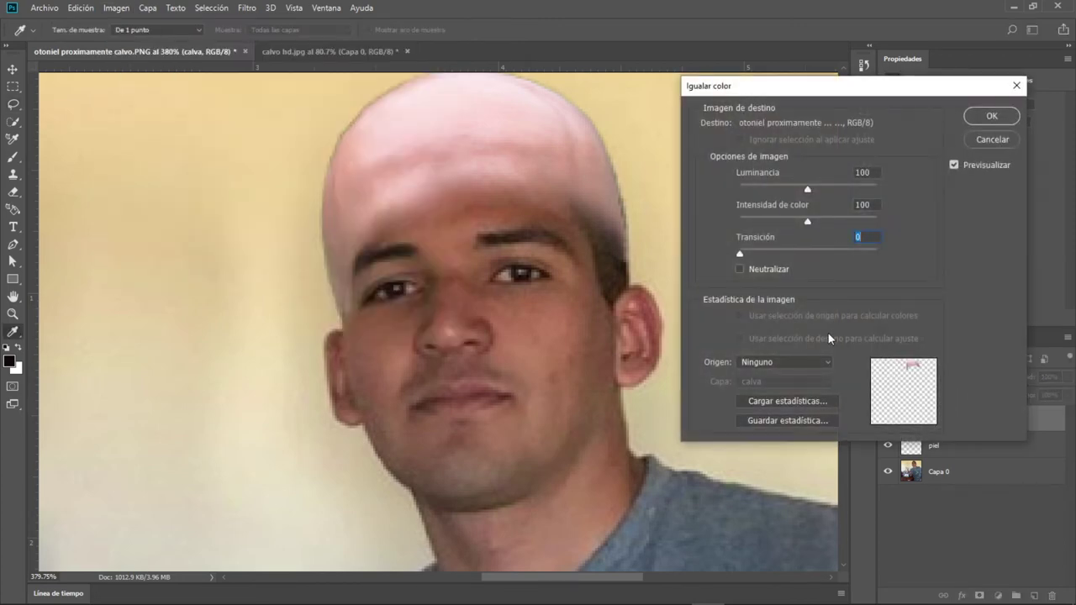
click(824, 362)
click(822, 383)
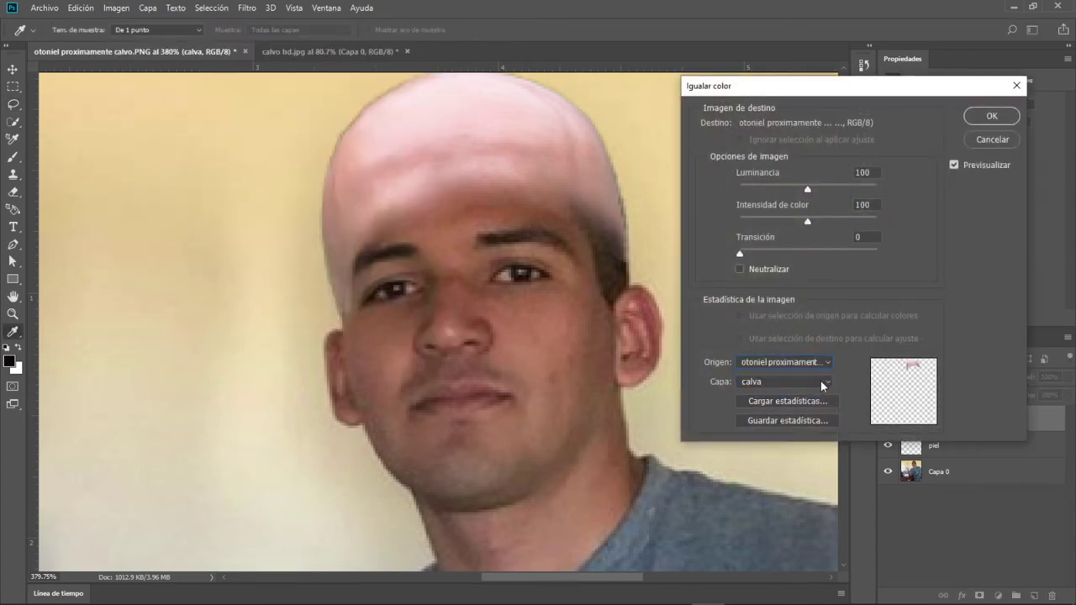
click(824, 381)
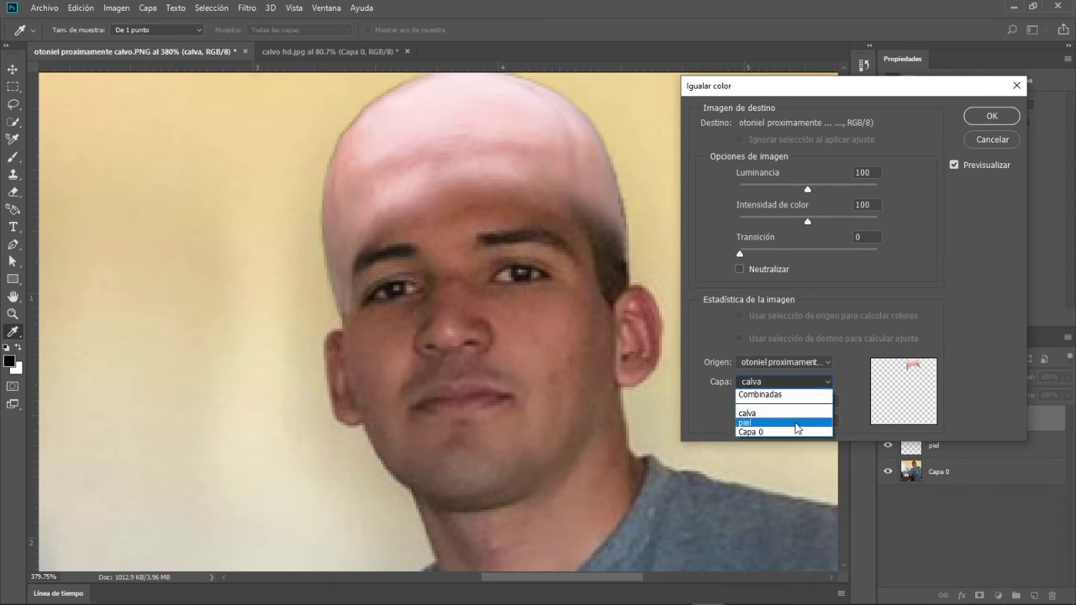
click(795, 423)
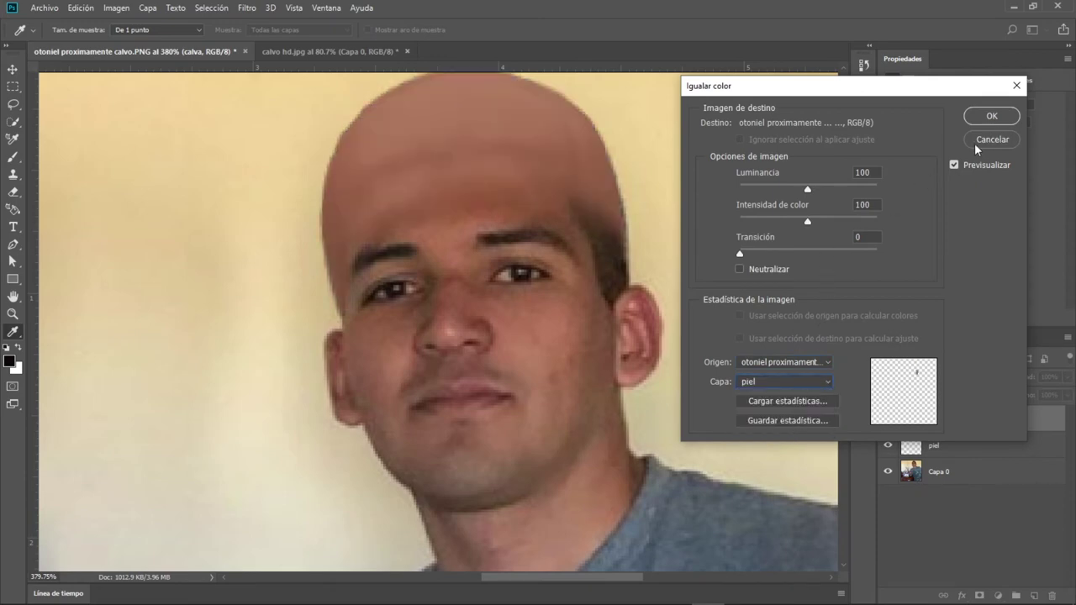
Tune Luminancia (around 122) and Transición to 10, then apply the colour match
mouse_move(809, 186)
mouse_down()
mouse_move(830, 192)
mouse_move(788, 221)
mouse_up()
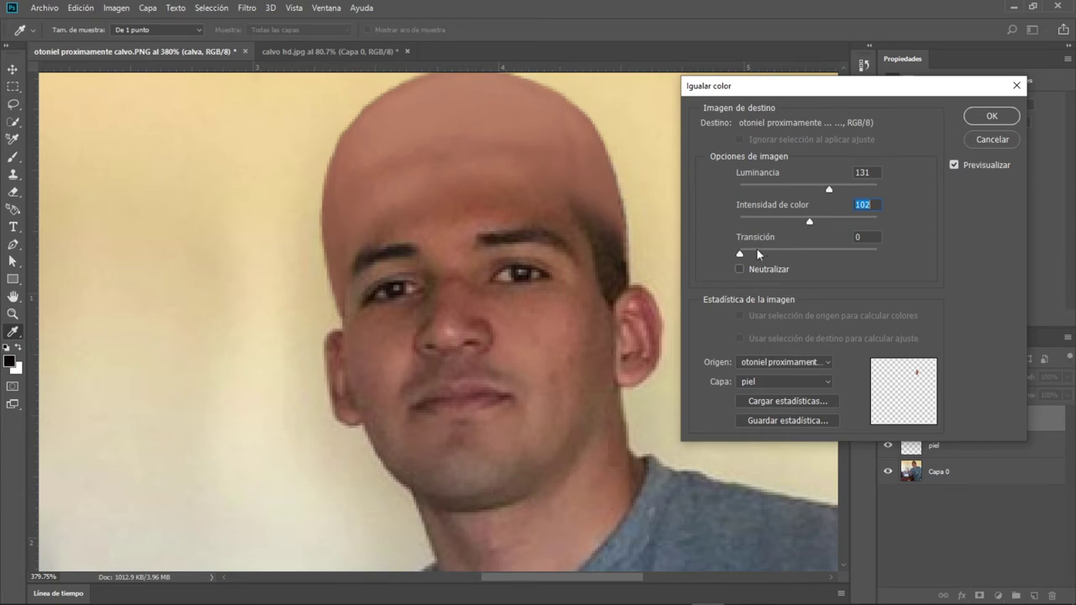
drag(754, 254, 775, 256)
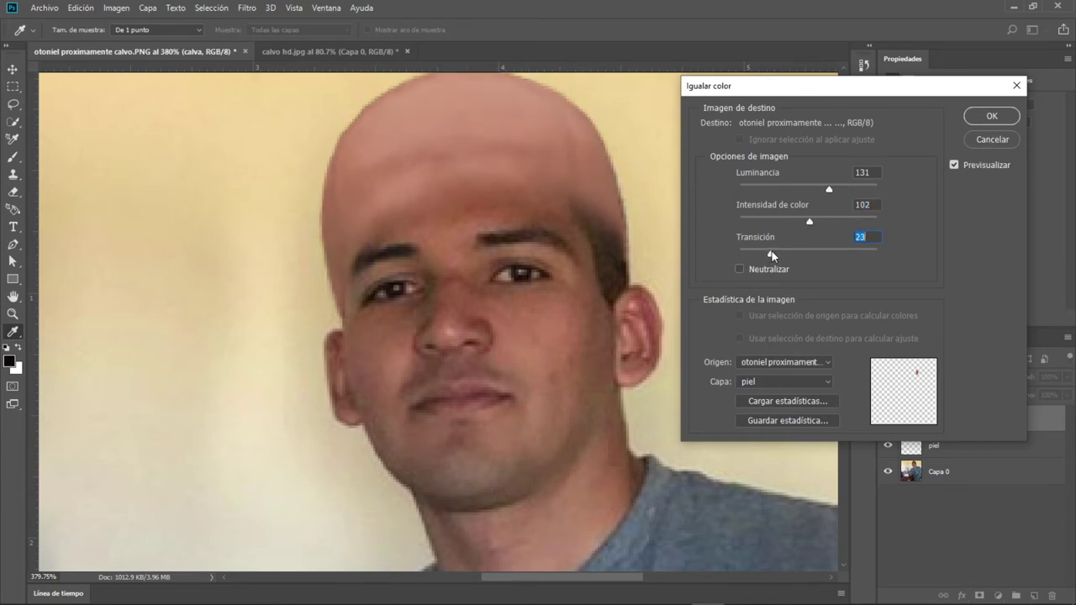
drag(779, 255, 762, 251)
drag(758, 254, 754, 254)
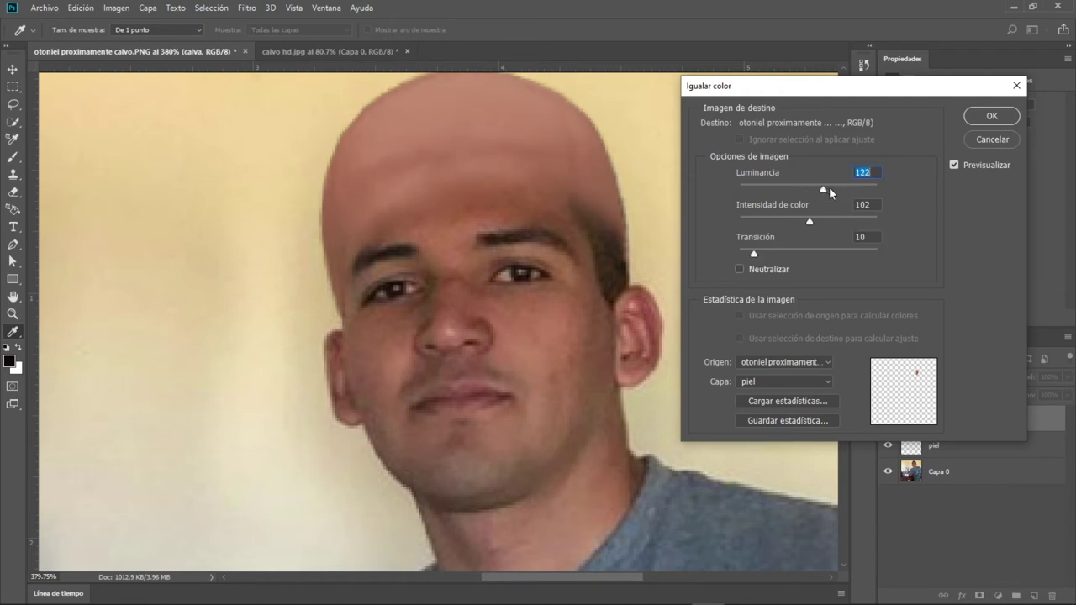
drag(837, 193, 804, 192)
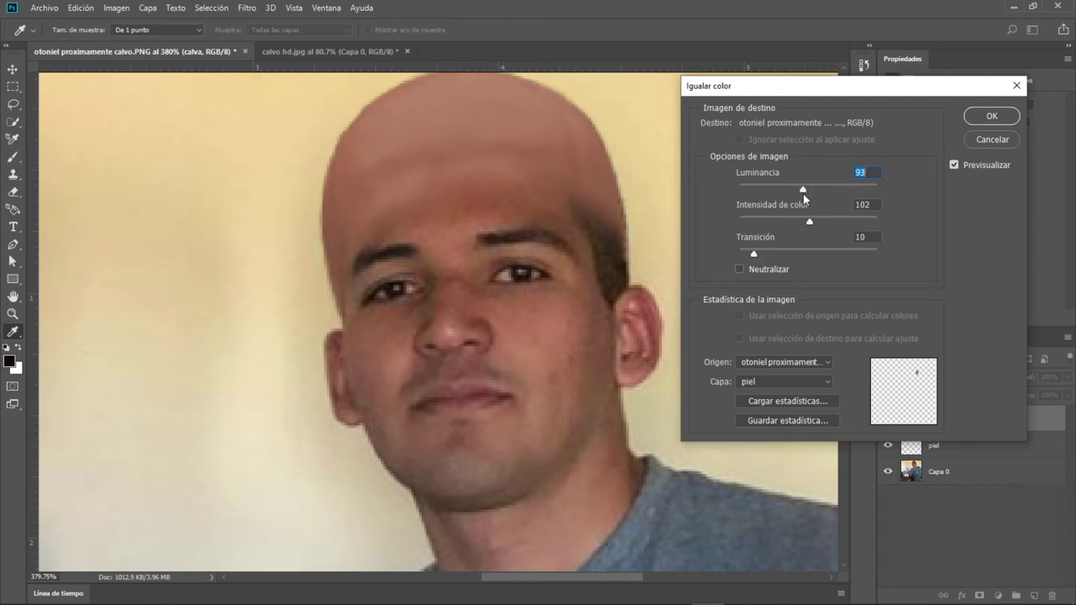
click(984, 115)
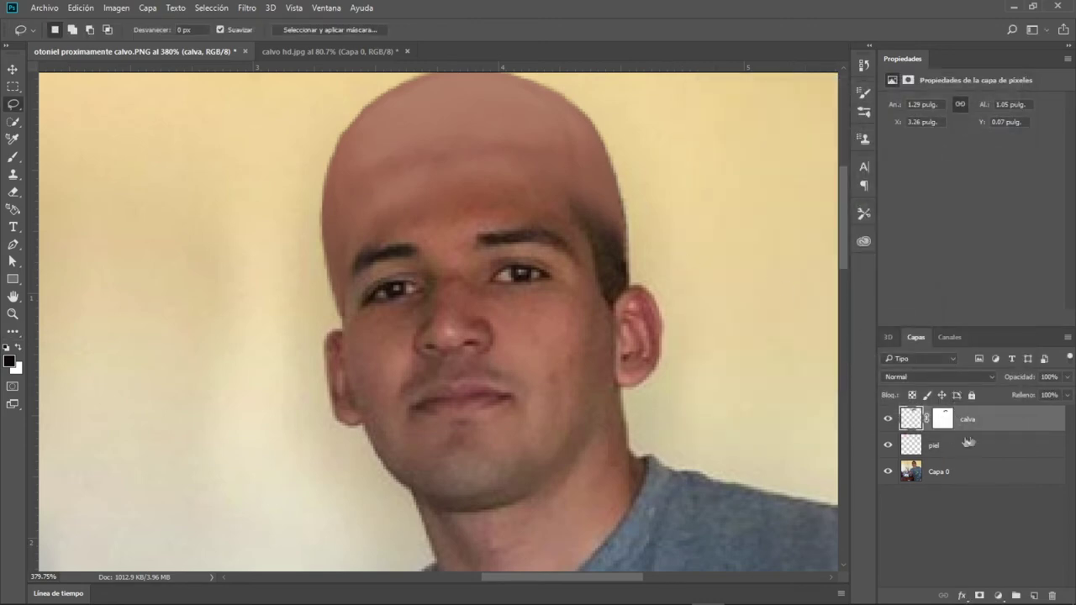
Set up an 8 px Circular difuso Clone Stamp on the Capa 0 photo layer
click(961, 473)
scroll(613, 246, up, 2)
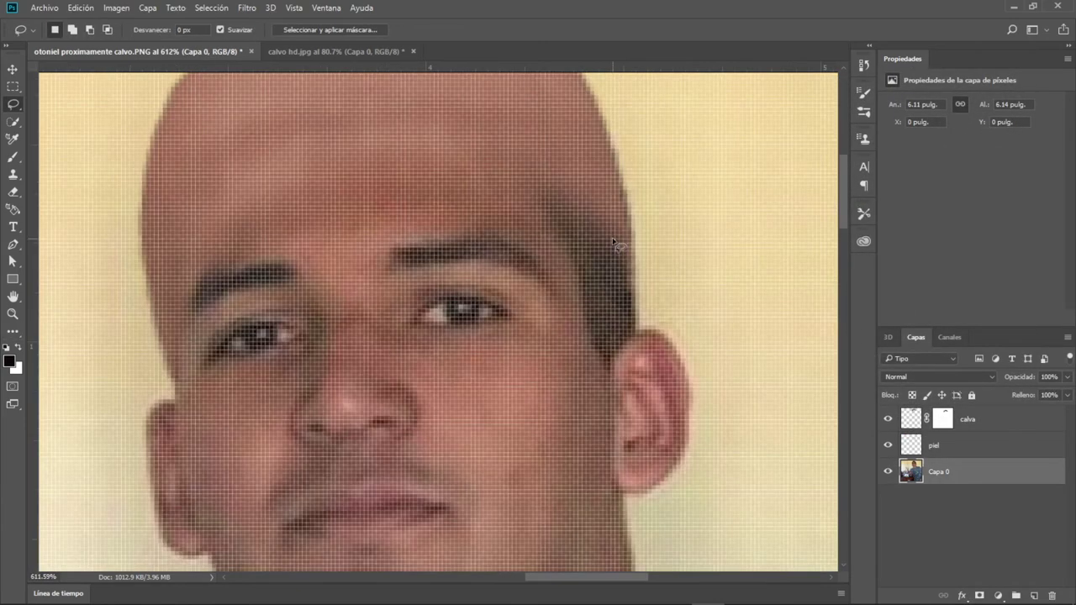
click(16, 157)
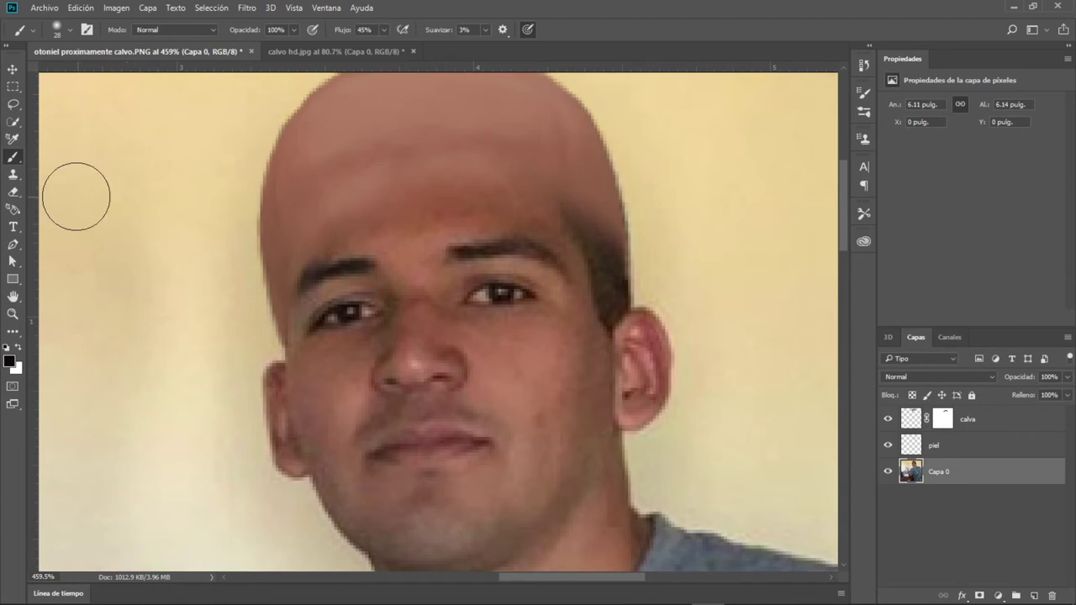
click(13, 176)
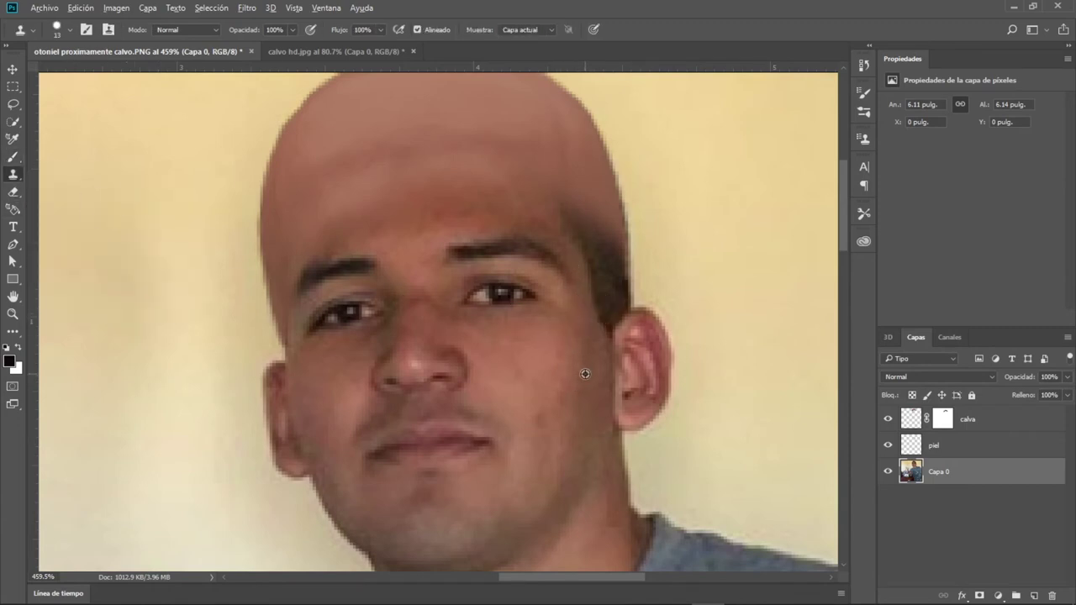
drag(585, 340, 579, 342)
click(67, 32)
click(91, 177)
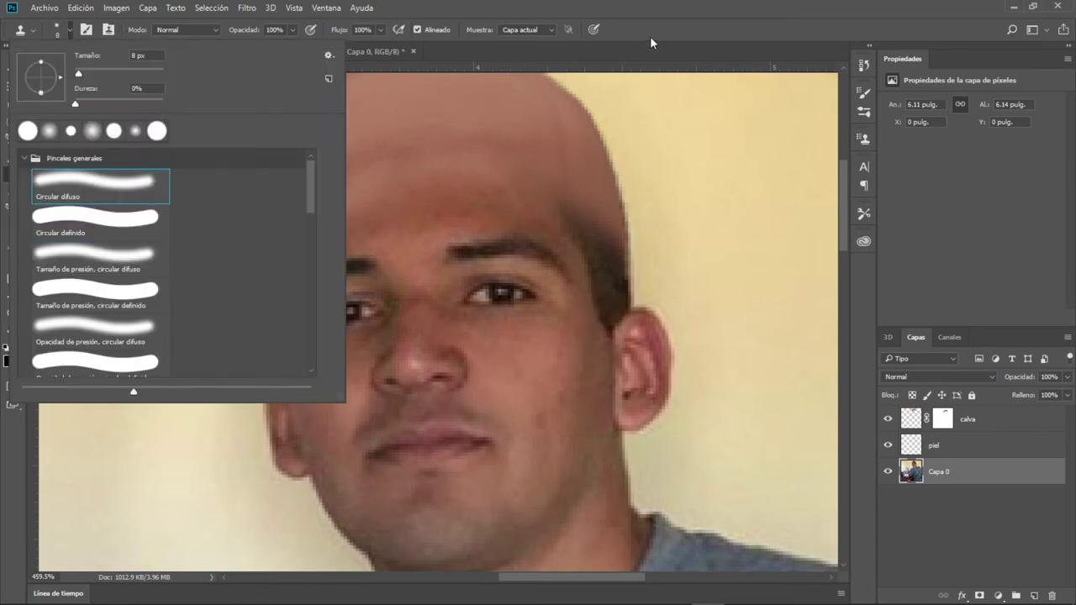
click(650, 36)
Clone skin over the dark hair beside the man's right ear
mouse_move(597, 329)
mouse_down()
mouse_move(595, 277)
mouse_move(612, 303)
mouse_move(610, 269)
mouse_move(567, 216)
mouse_move(621, 277)
mouse_move(619, 304)
mouse_up()
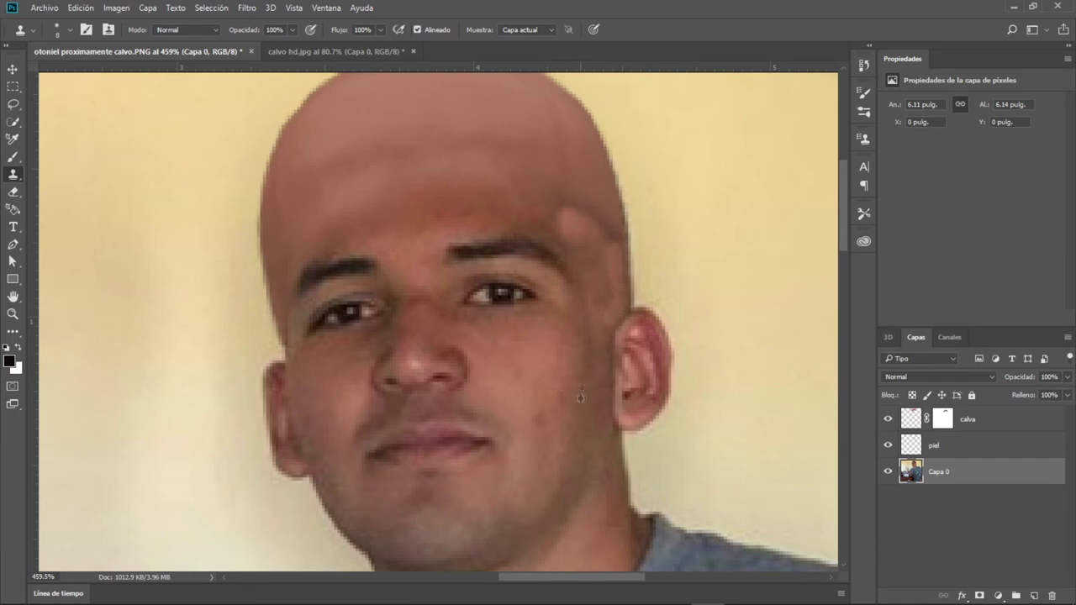
click(12, 333)
click(69, 418)
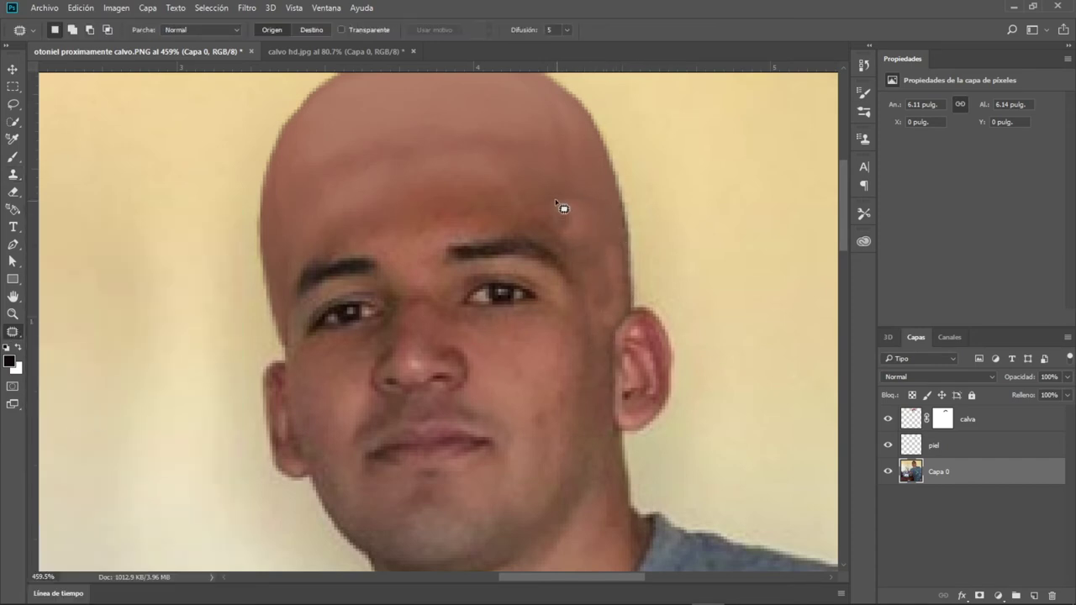
Patch the first dark spots at the right temple with nearby cheek and lower skin
drag(515, 164, 525, 161)
key(ctrl+d)
mouse_move(575, 254)
mouse_down()
mouse_move(574, 198)
mouse_move(499, 171)
mouse_up()
key(ctrl+d)
mouse_move(623, 261)
mouse_down()
mouse_move(616, 250)
mouse_move(541, 437)
mouse_up()
key(ctrl+d)
drag(625, 309, 621, 303)
drag(606, 302, 577, 378)
key(ctrl+d)
drag(626, 288, 572, 381)
key(ctrl+d)
Patch the remaining dark spots on the upper temple with the skin below
drag(550, 193, 629, 281)
key(ctrl+d)
drag(614, 277, 577, 360)
key(ctrl+d)
drag(572, 211, 606, 248)
key(ctrl+d)
Zoom out to review the whole photo, then select the calva bald-cap layer
scroll(607, 295, down, 2)
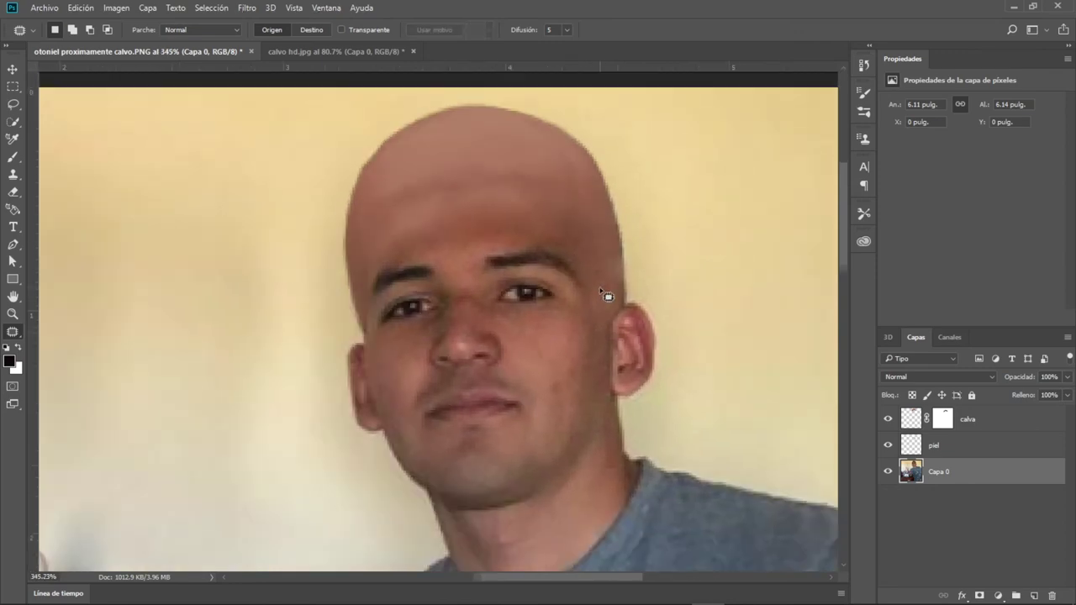
scroll(608, 296, down, 4)
scroll(500, 174, down, 1)
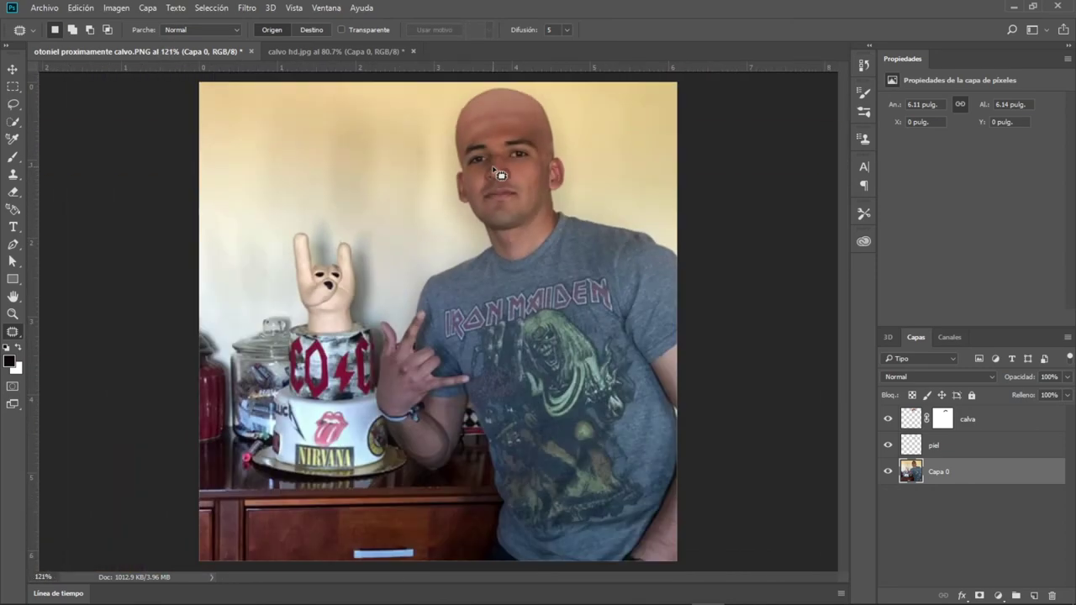
scroll(555, 128, up, 1)
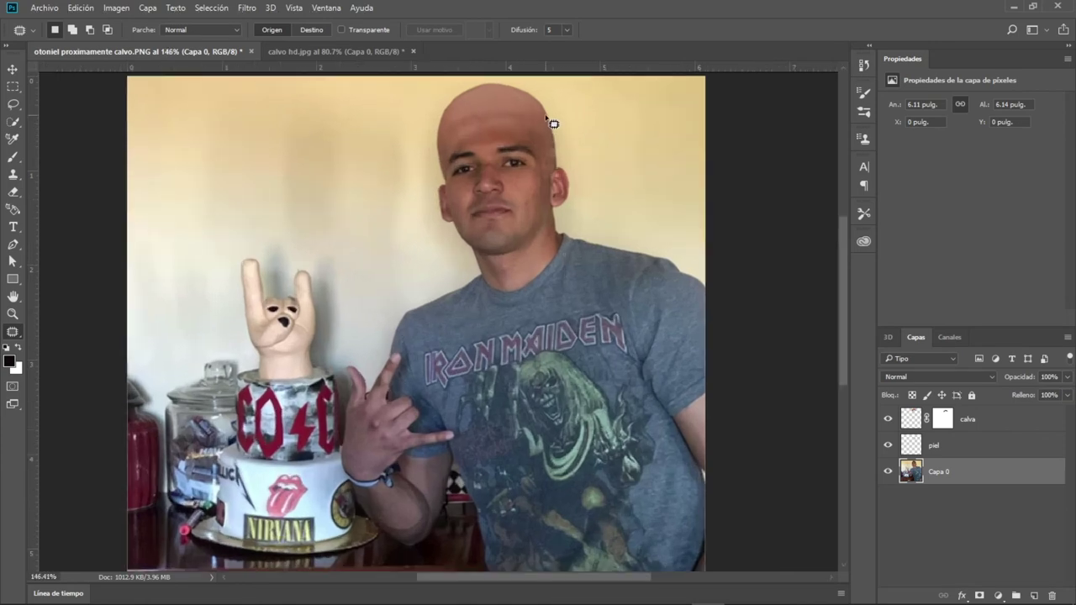
scroll(554, 128, up, 2)
scroll(584, 276, up, 1)
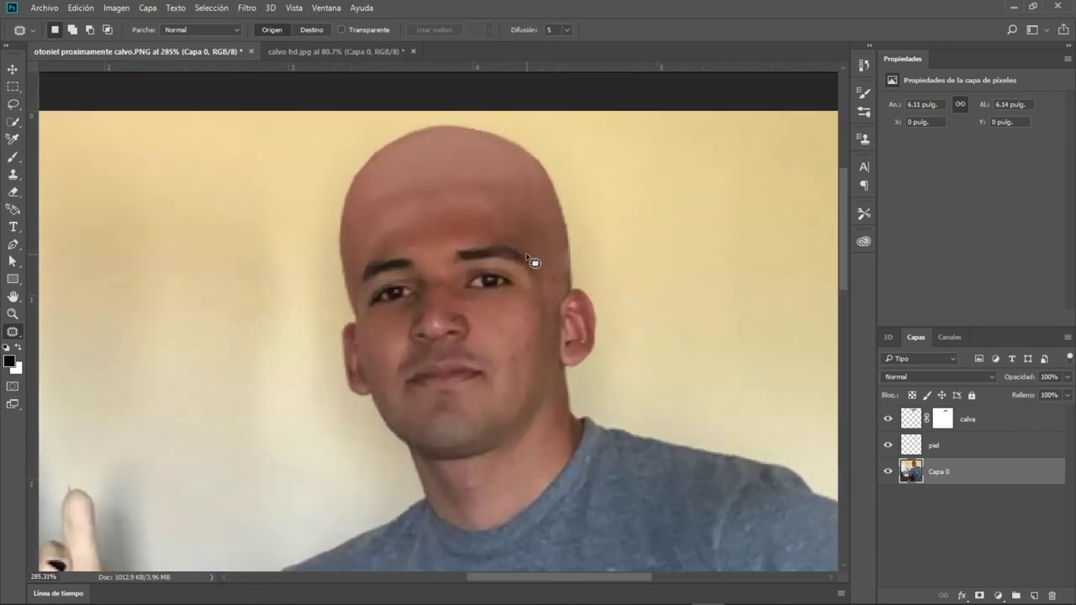
click(914, 422)
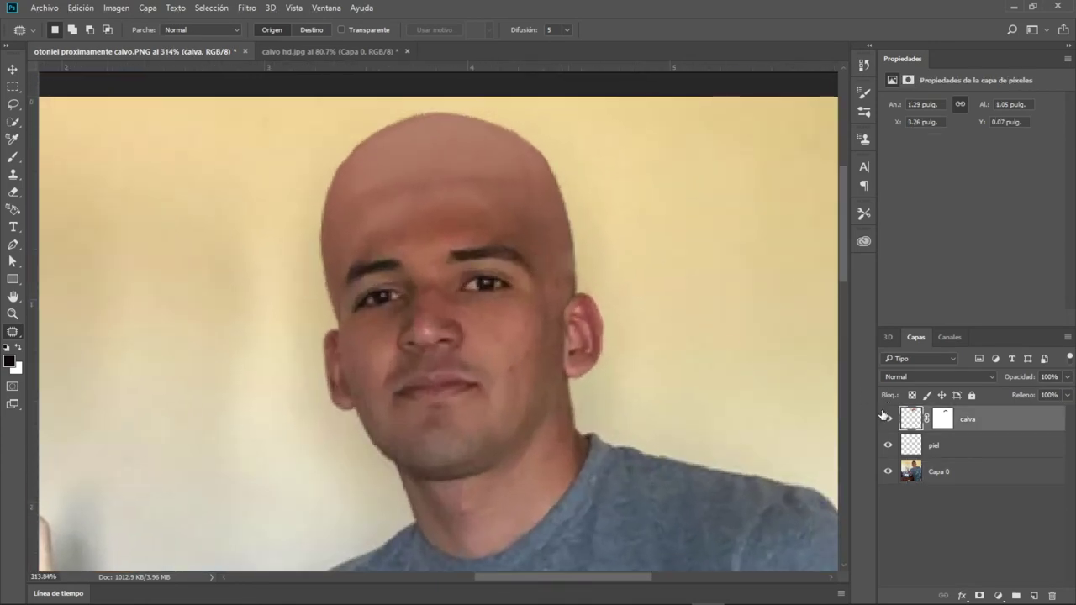
Move the calva bald cap a few pixels lower on the head
key(ctrl+t)
drag(479, 187, 482, 211)
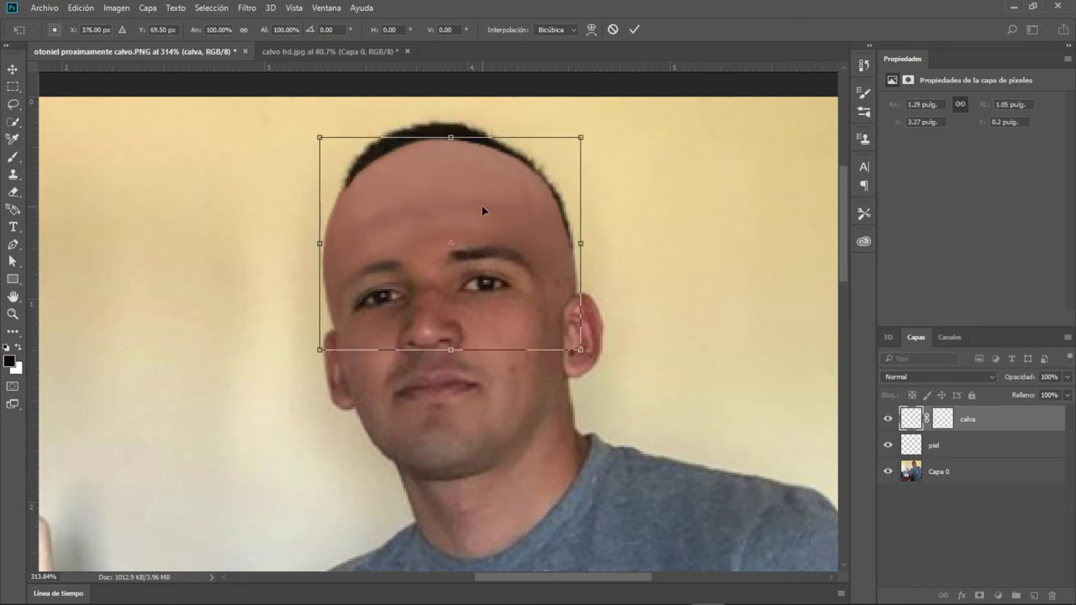
key(Down)
key(Down)
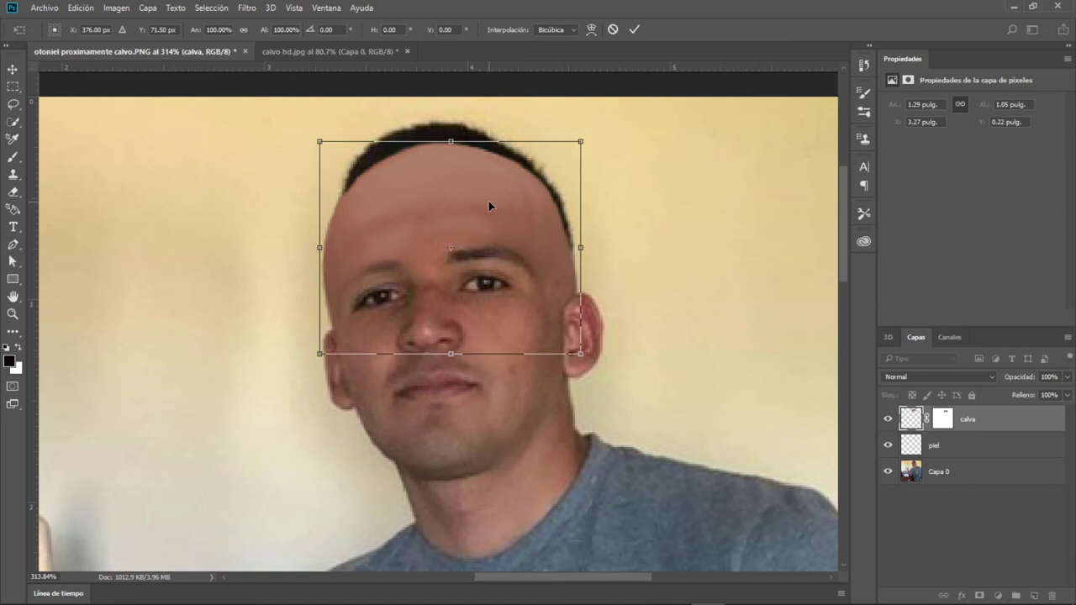
key(Return)
On Capa 0, patch the hair along the top and right of the head with forehead skin
key(j)
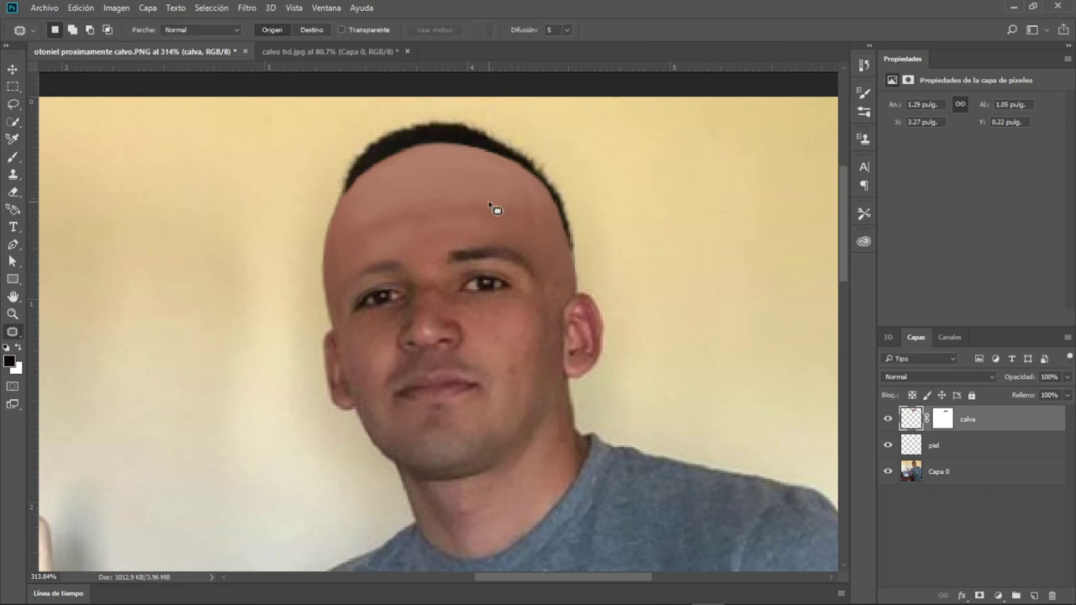
key(alt+comma)
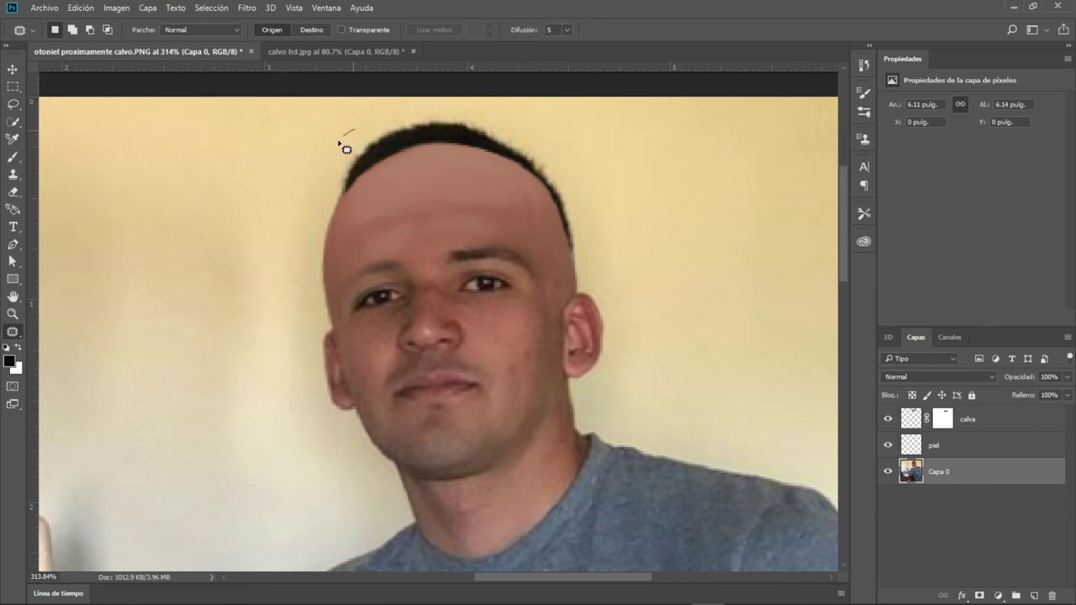
drag(335, 212, 554, 178)
drag(575, 242, 396, 113)
click(540, 231)
drag(569, 268, 586, 143)
drag(428, 115, 420, 114)
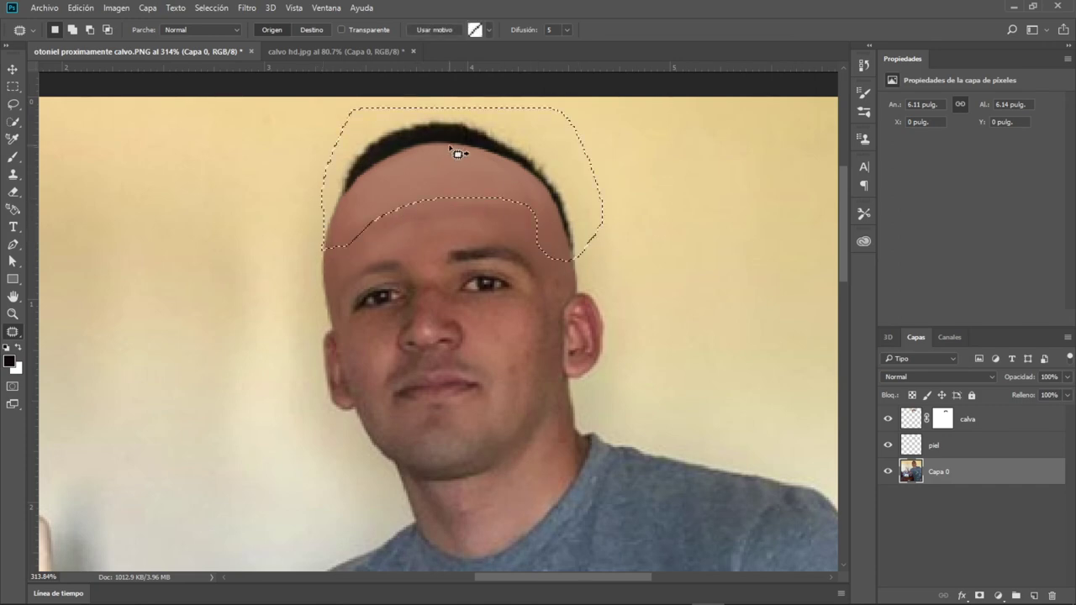
drag(457, 148, 159, 302)
key(ctrl+d)
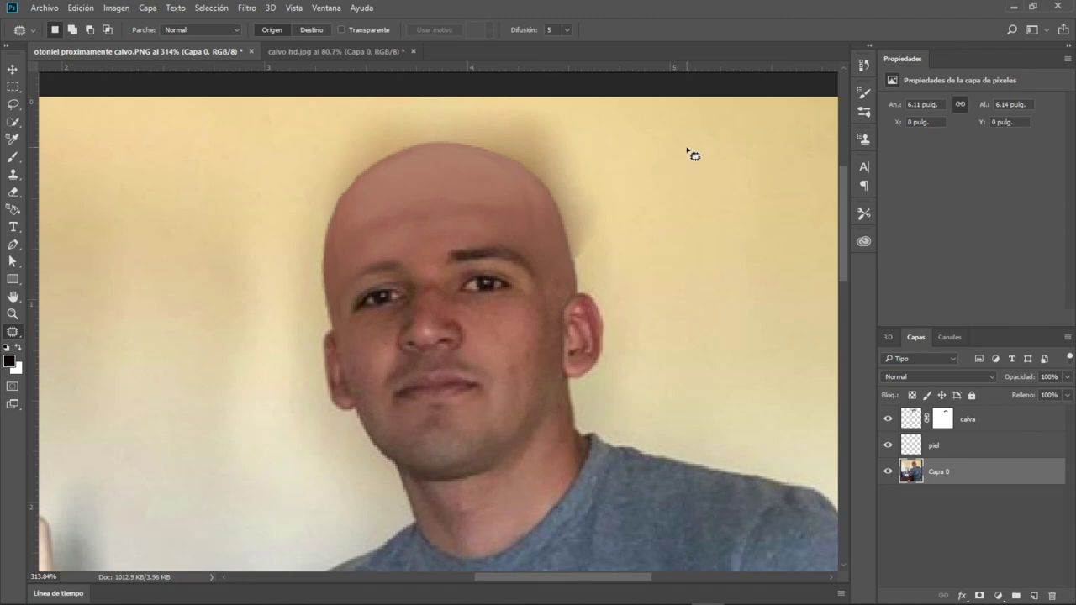
Remove the temporary piel skin layer, leaving calva above Capa 0
key(ctrl+t)
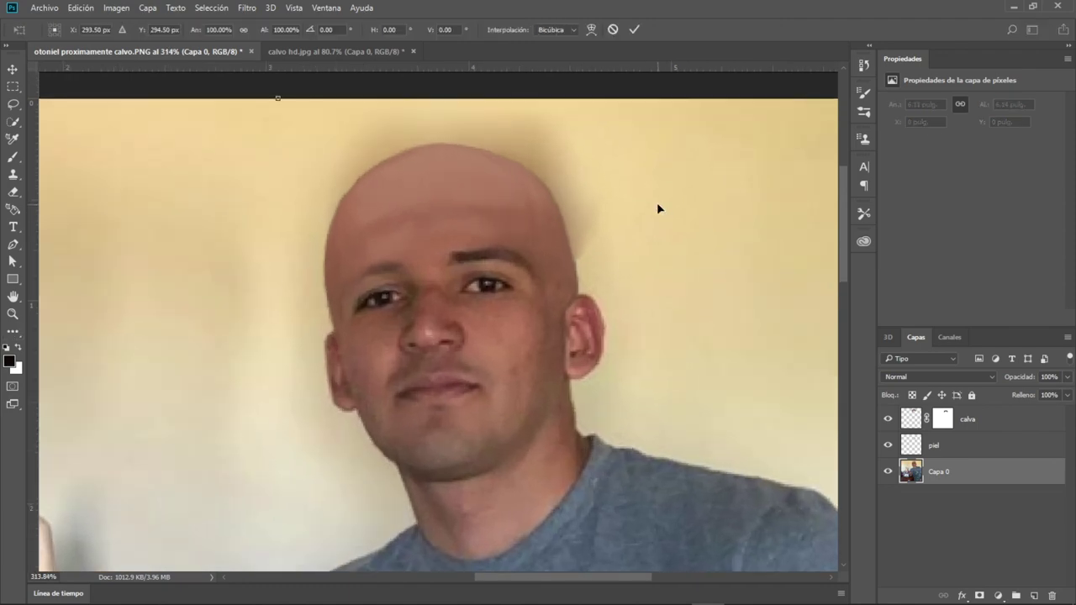
click(967, 419)
key(ctrl+t)
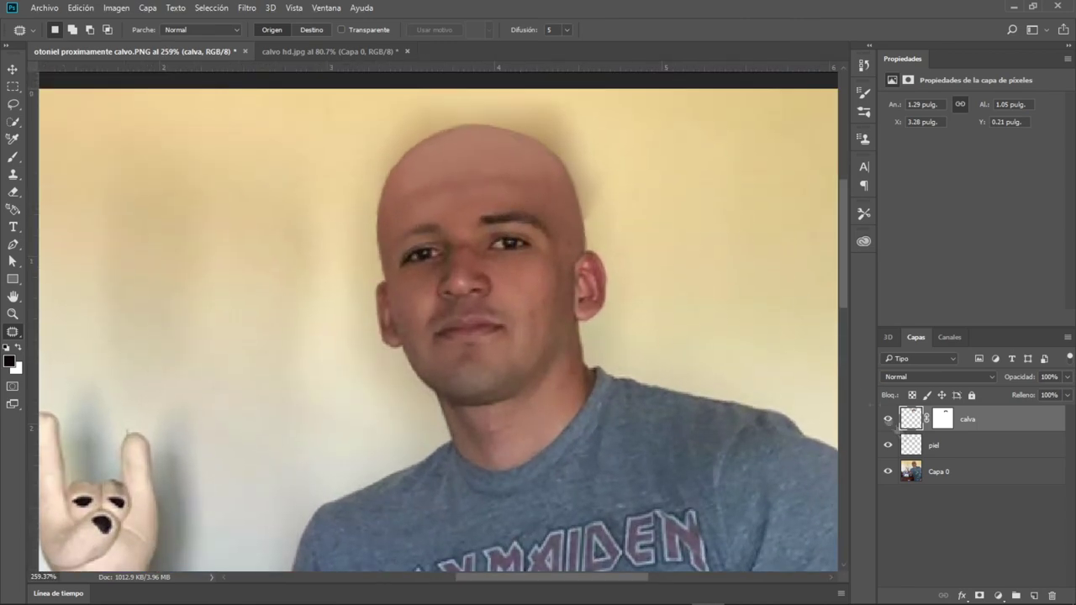
click(933, 445)
key(ctrl+e)
ctrl+click(911, 419)
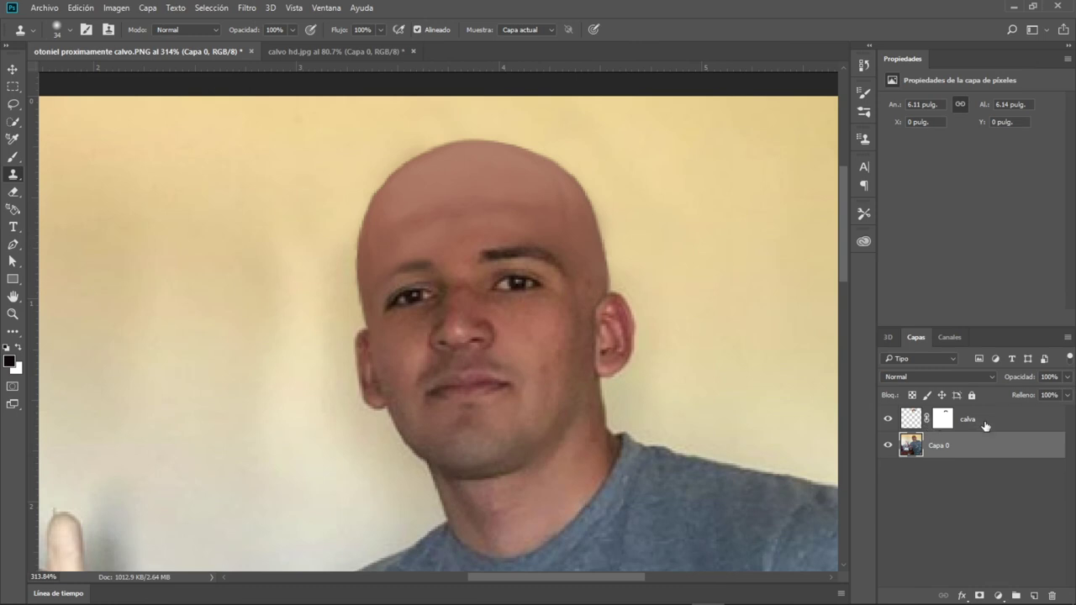
shift+click(986, 423)
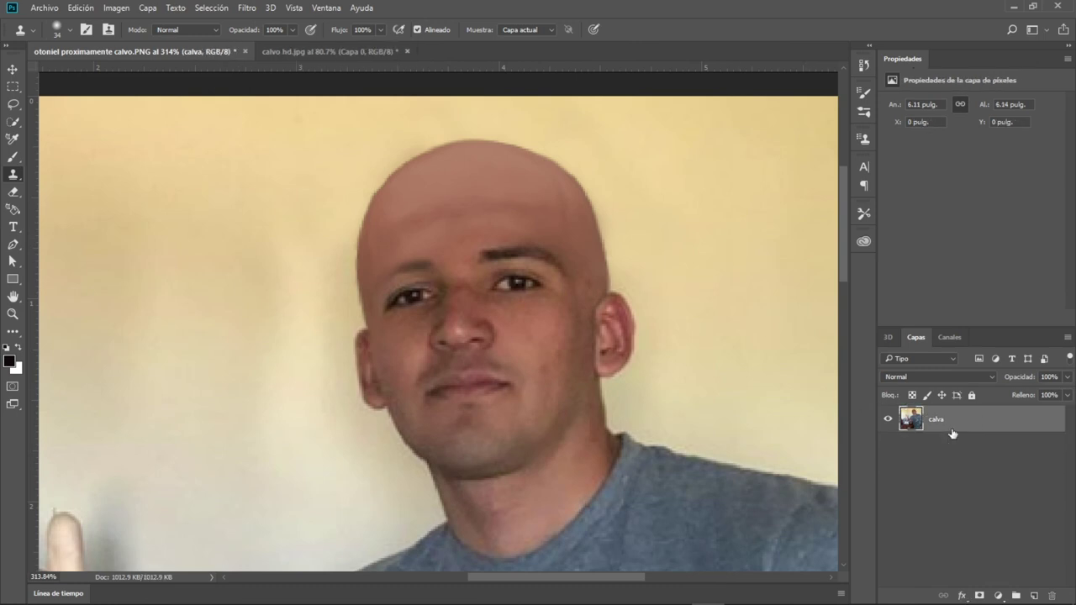
scroll(488, 209, up, 2)
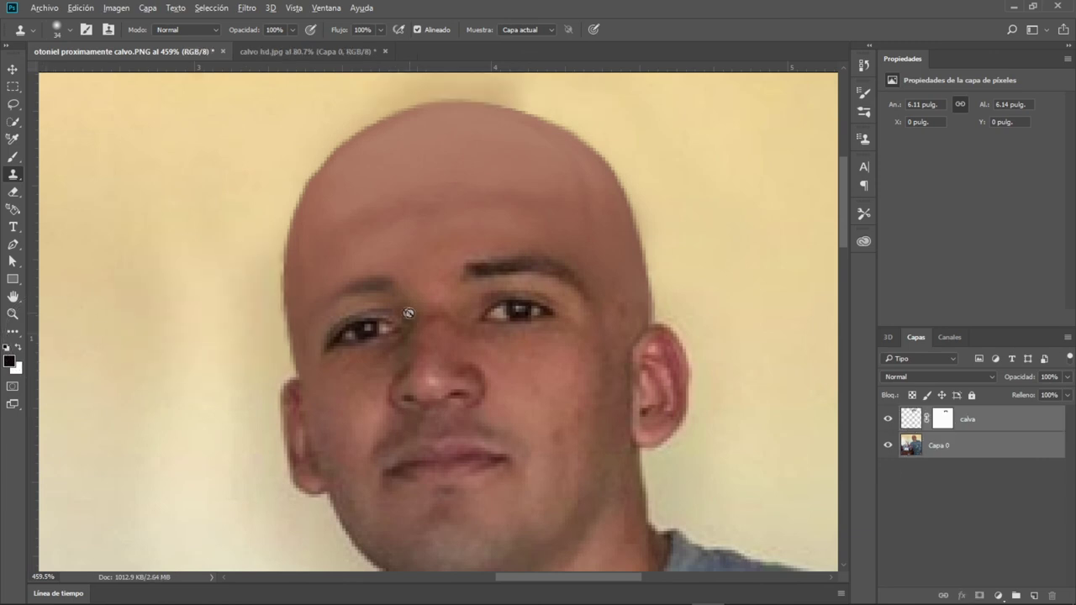
Paint black with a soft 11 px brush on the calva mask along the left temple
click(943, 419)
key(x)
click(12, 157)
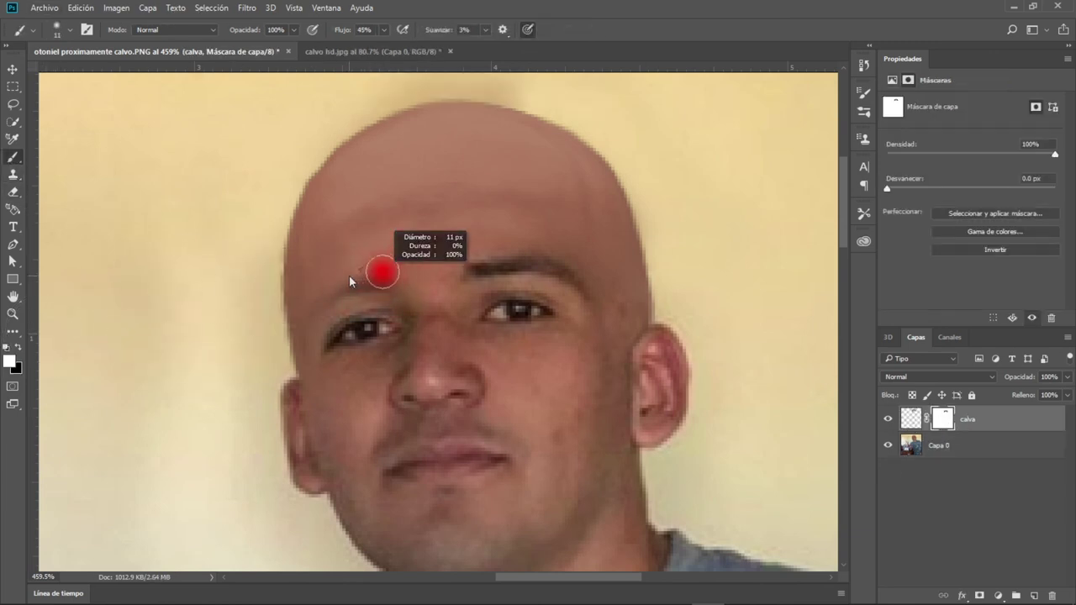
key(x)
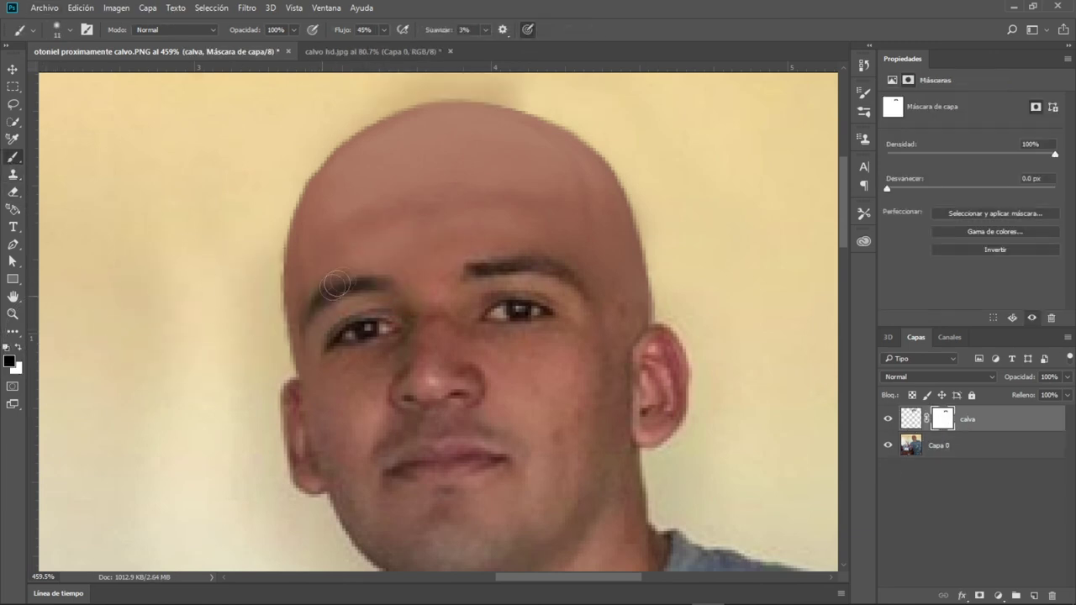
drag(312, 355, 306, 361)
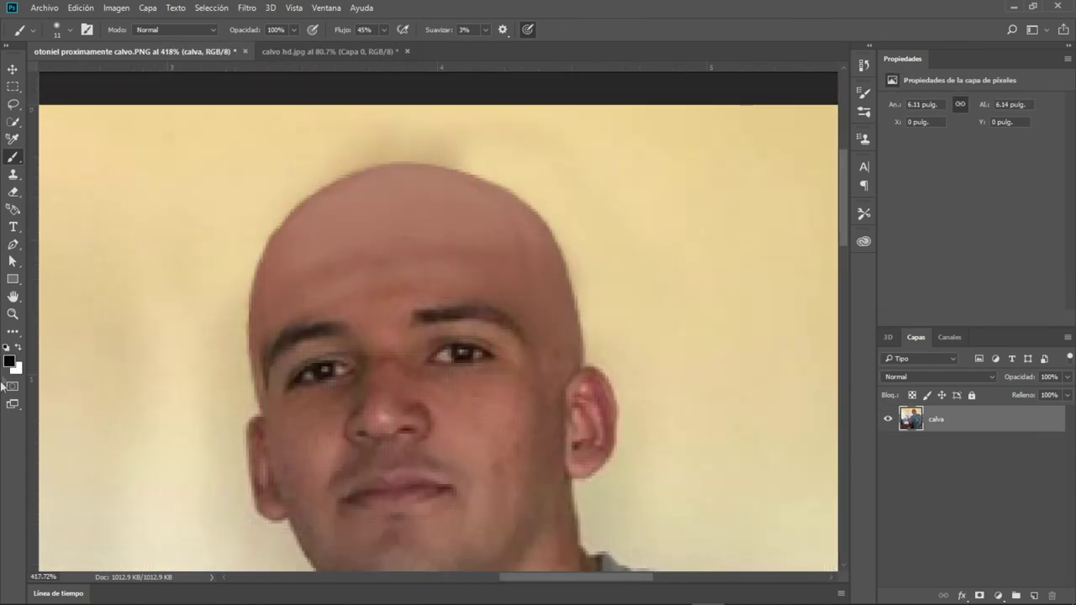
click(13, 331)
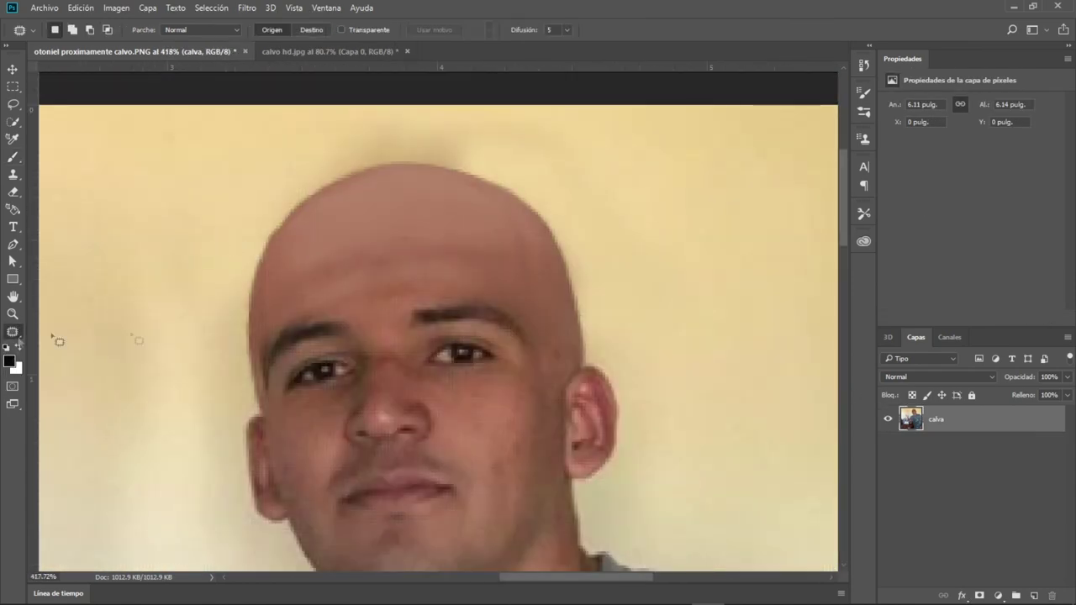
Patch the forehead blotches with lower clean skin, deselect, and zoom out to fit
mouse_move(382, 313)
mouse_down()
mouse_move(336, 279)
mouse_move(444, 224)
mouse_move(475, 280)
mouse_move(437, 216)
mouse_up()
click(543, 233)
mouse_move(373, 239)
mouse_down()
mouse_move(318, 289)
mouse_move(346, 256)
mouse_move(345, 284)
mouse_up()
click(540, 231)
drag(555, 336, 523, 290)
scroll(368, 298, down, 1)
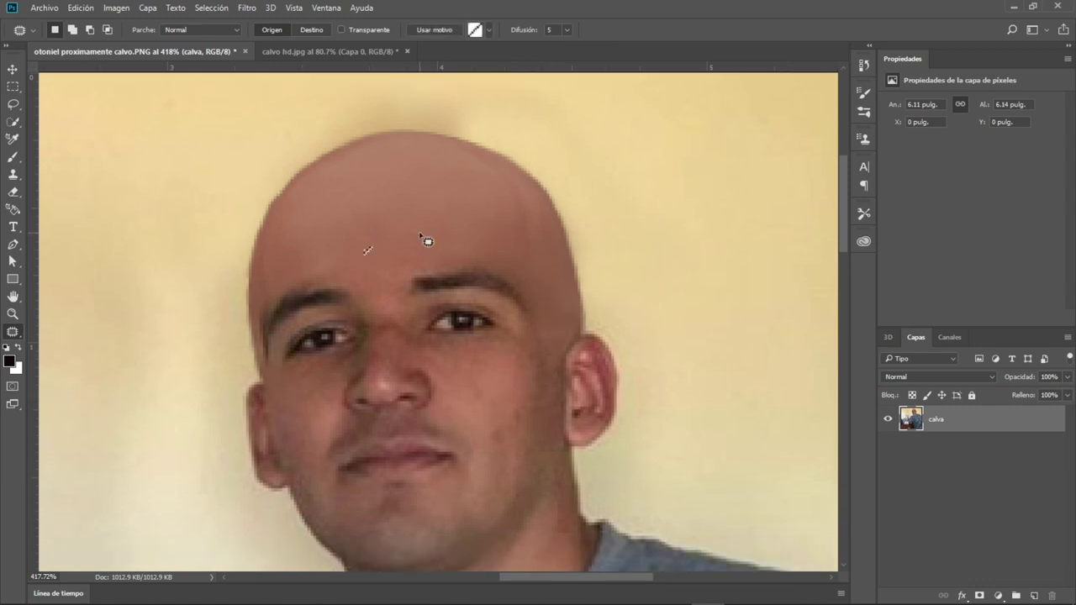
drag(427, 236, 388, 170)
drag(412, 210, 528, 437)
mouse_move(471, 192)
mouse_down()
mouse_move(505, 245)
mouse_move(512, 433)
mouse_up()
key(ctrl+d)
scroll(556, 252, down, 5)
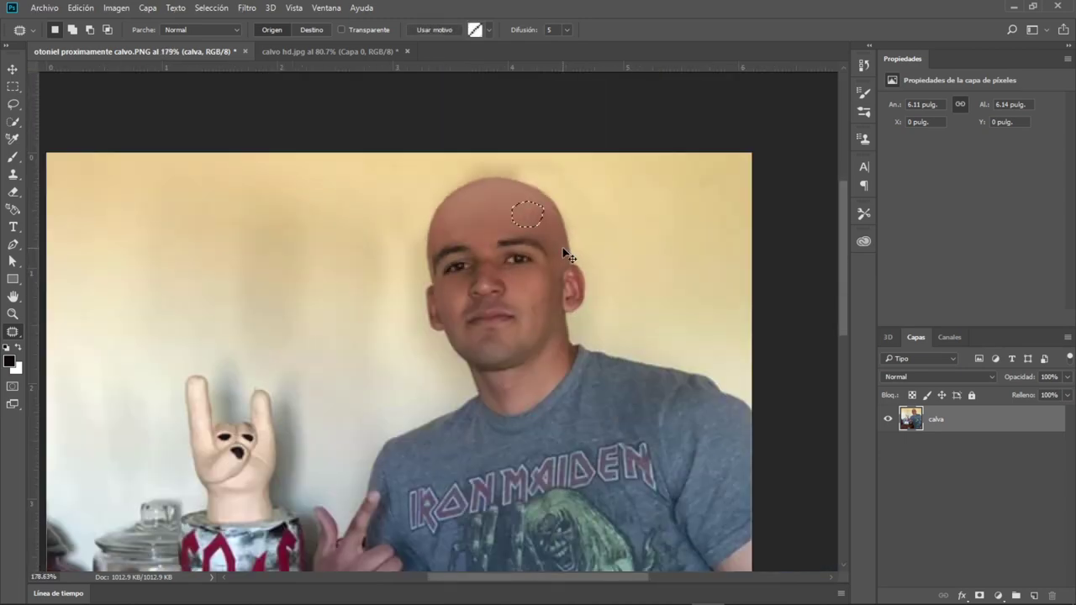
scroll(563, 247, down, 2)
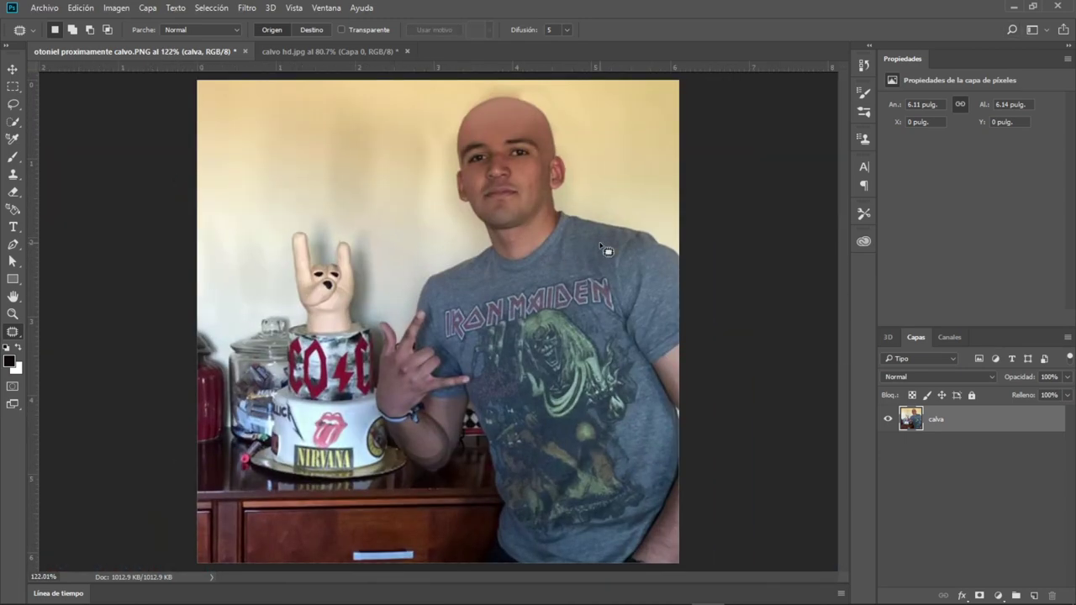